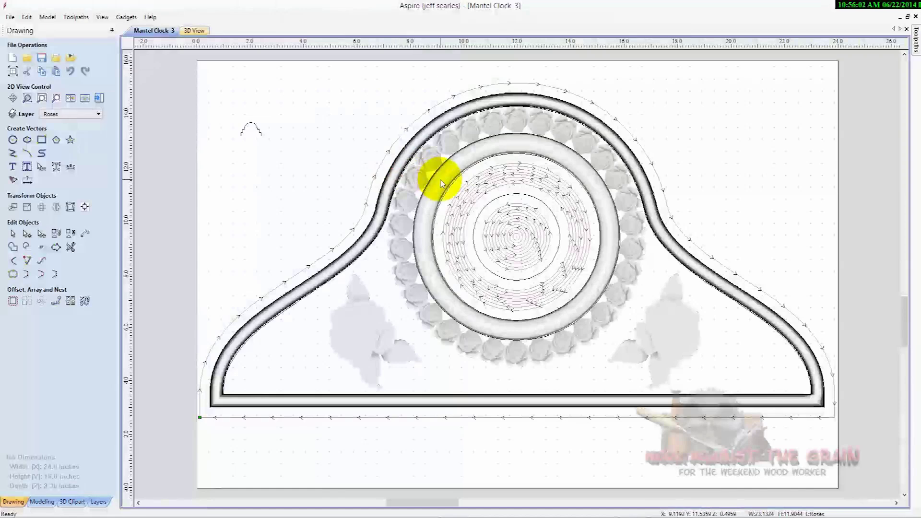
click(430, 166)
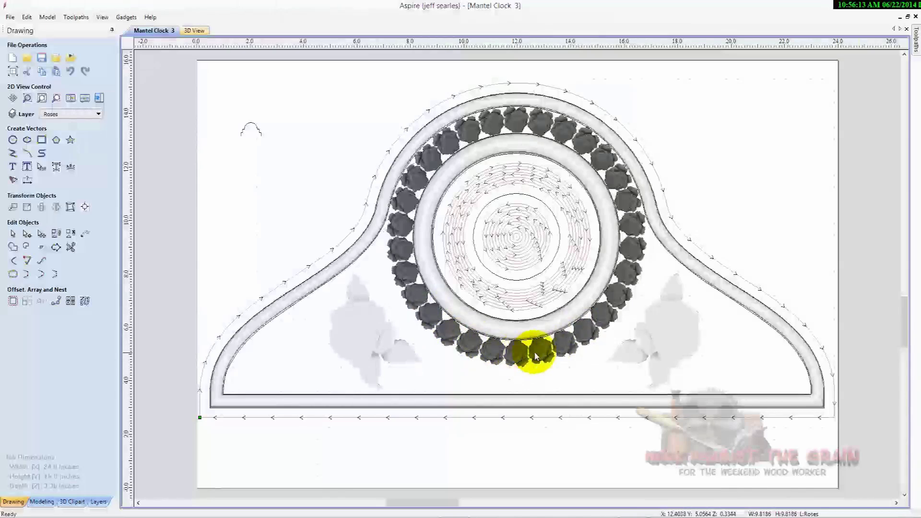
click(683, 260)
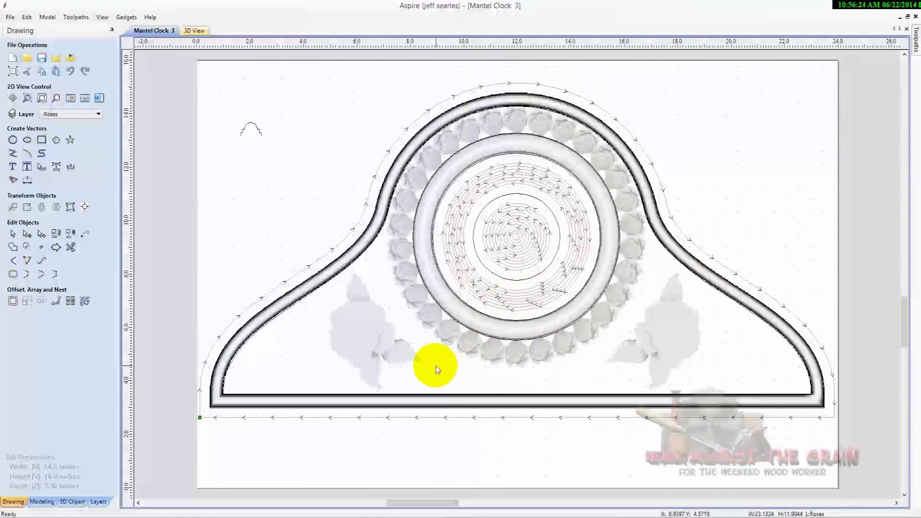
- Create a new job 24 inches wide, 16 inches high and 3.36 inches thick
click(10, 17)
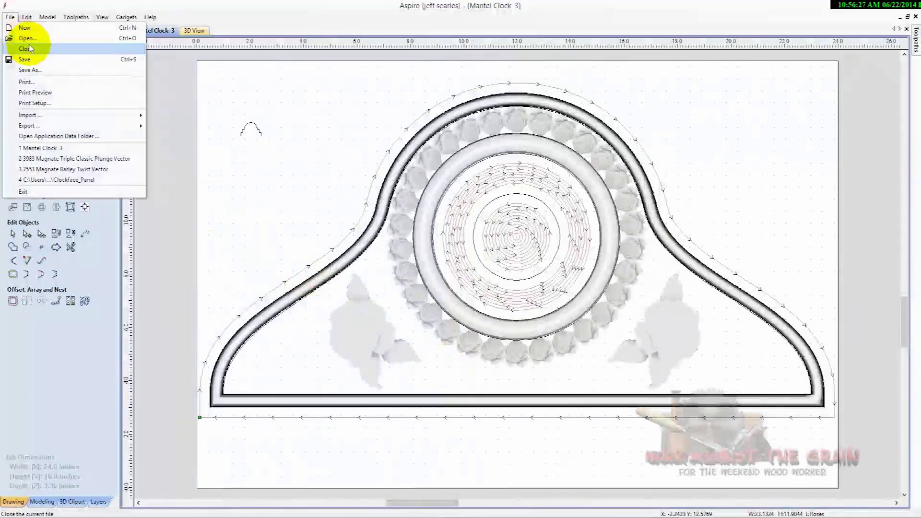
click(25, 28)
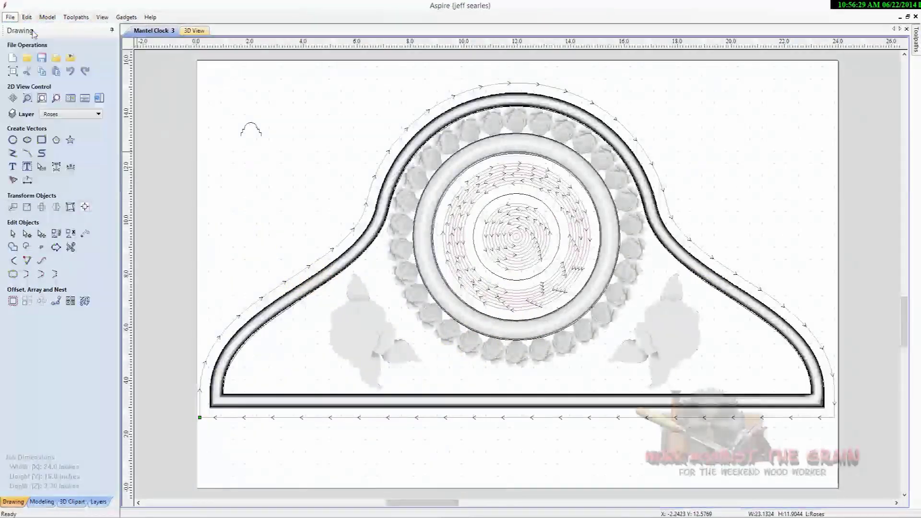
double_click(88, 67)
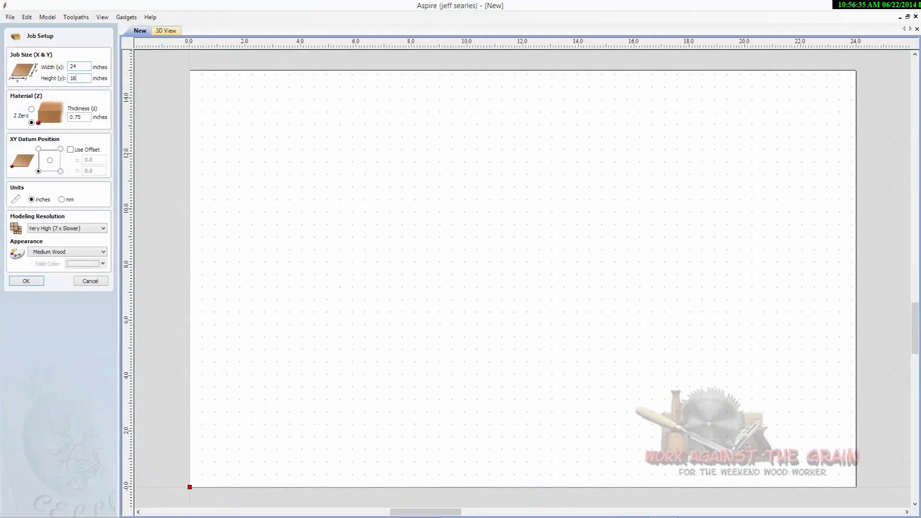
double_click(76, 117)
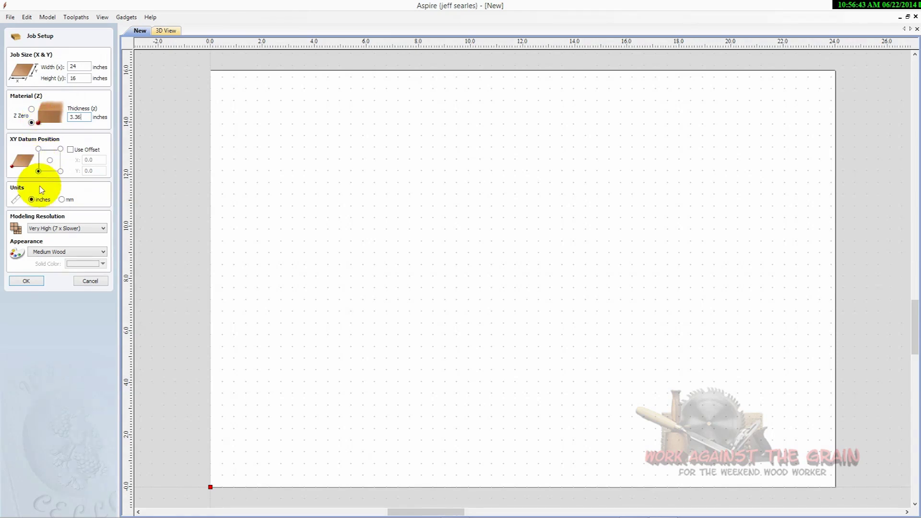
click(36, 282)
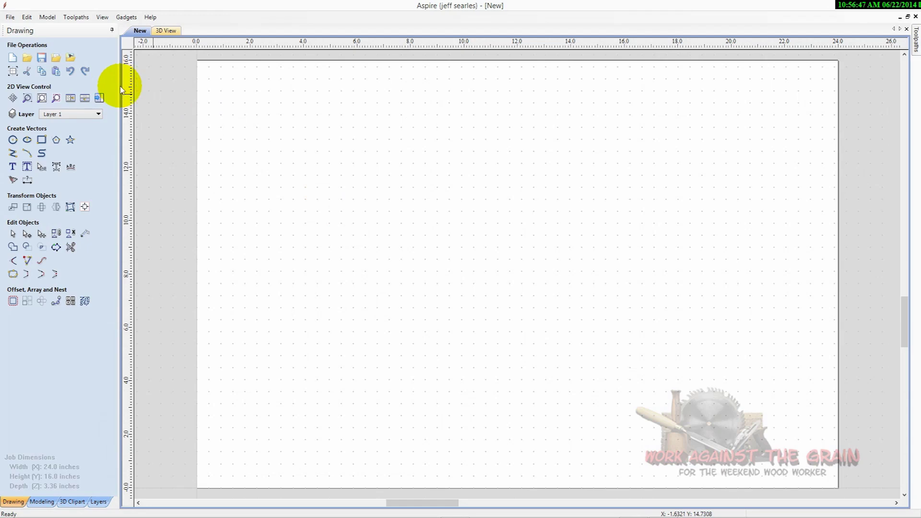
- Draw a circle about 9.21 inches in diameter and move it to the middle of the job area
click(19, 143)
click(433, 189)
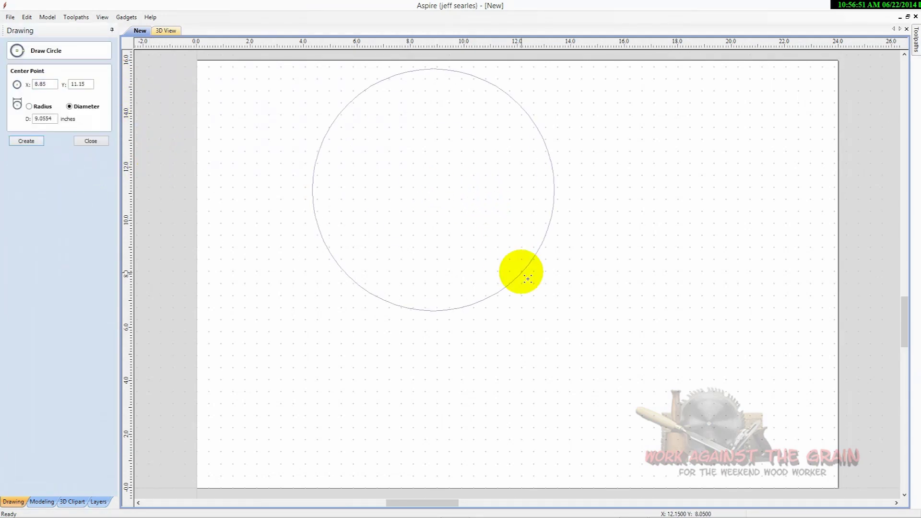
click(524, 267)
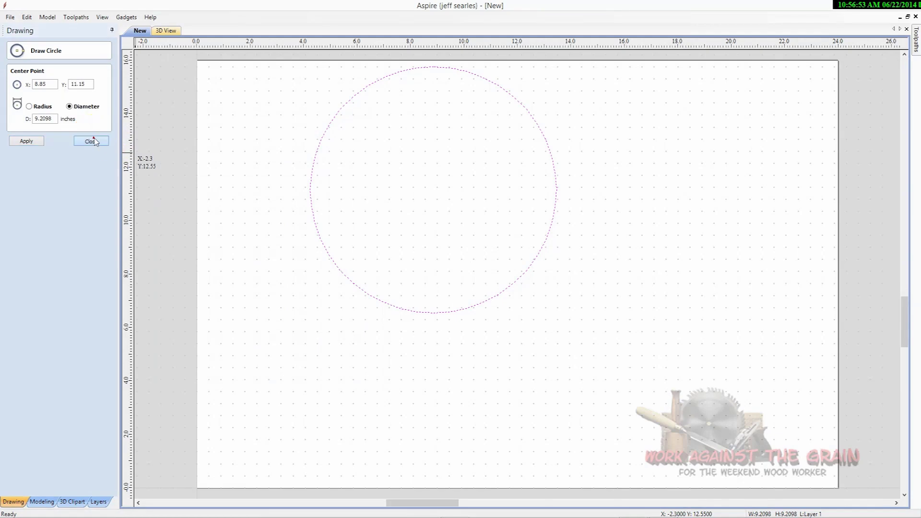
click(95, 141)
click(328, 257)
mouse_move(329, 257)
mouse_down()
mouse_move(425, 326)
mouse_move(440, 311)
mouse_up()
- Insert the Rose_3-57190-A clipart from Plants & Fruit, shrink it to about 1.33 by 2.25 inches, and place it beside the circle's lower left
click(72, 501)
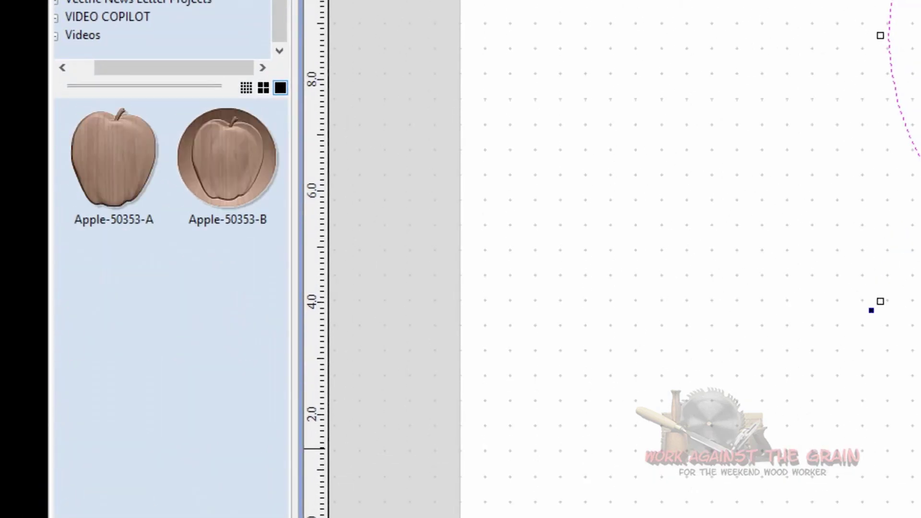
drag(286, 142, 295, 463)
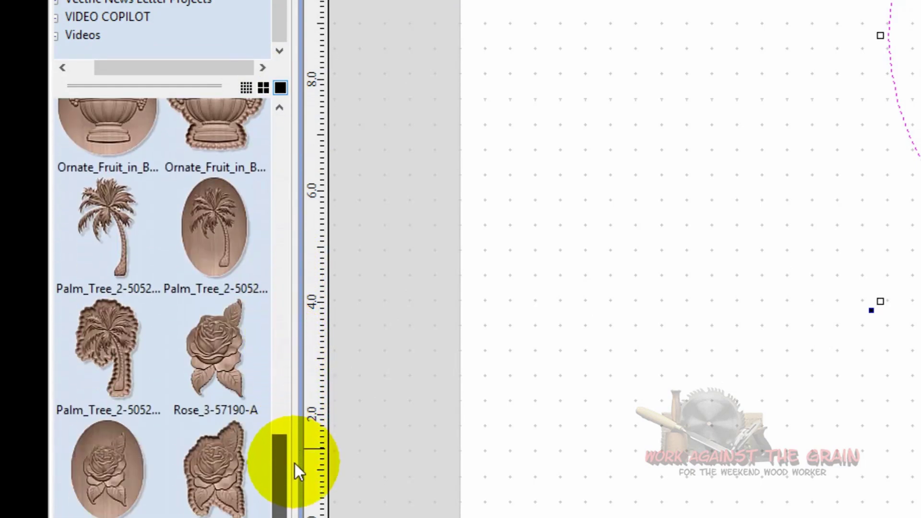
drag(219, 352, 771, 164)
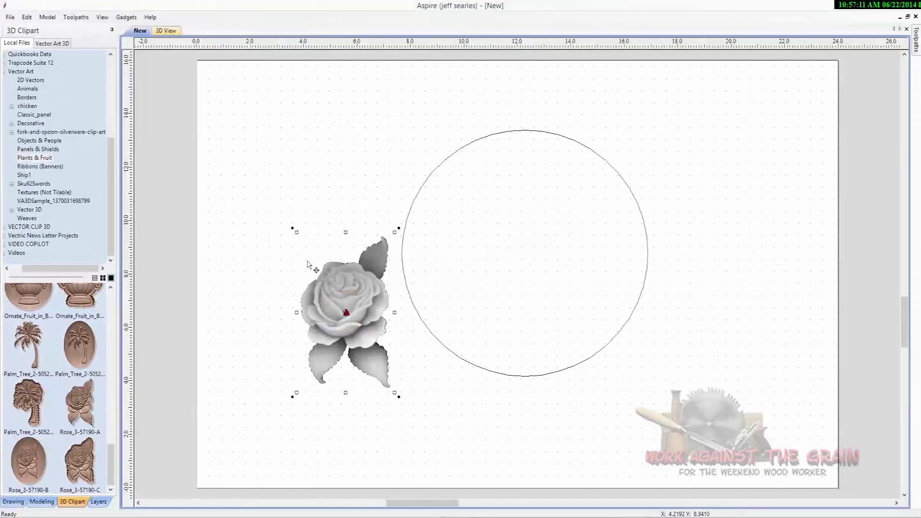
click(294, 232)
drag(348, 306, 322, 367)
scroll(350, 370, down, 1)
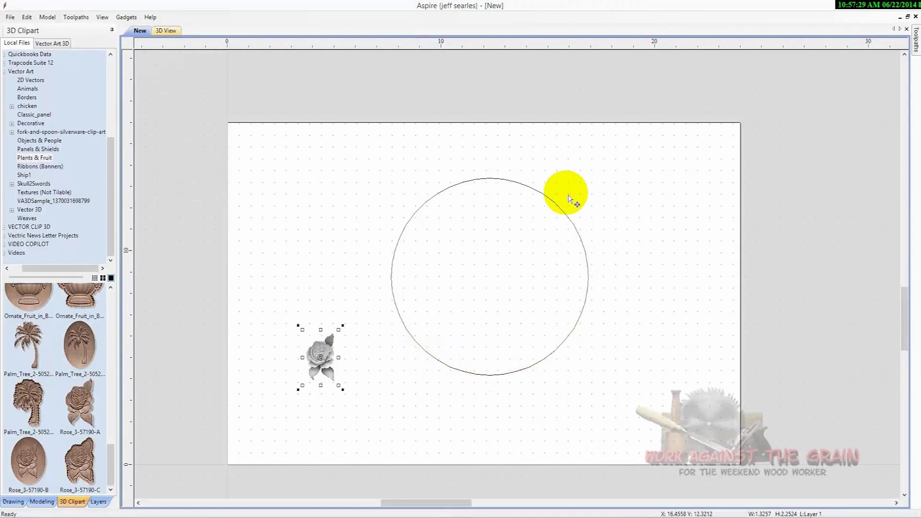
- Copy the rose along the circle at 1.0 inch spacing, with even spacing forced and the copies aligned to the curve
click(43, 501)
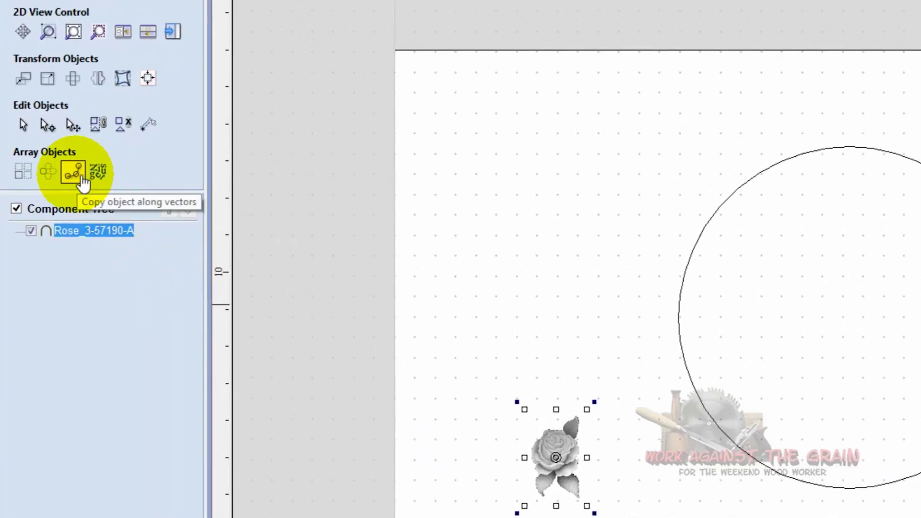
click(74, 173)
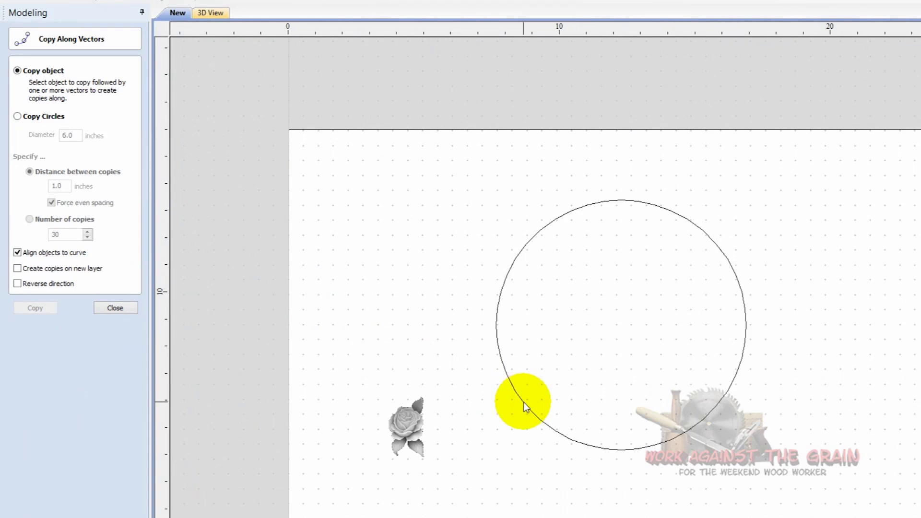
click(522, 401)
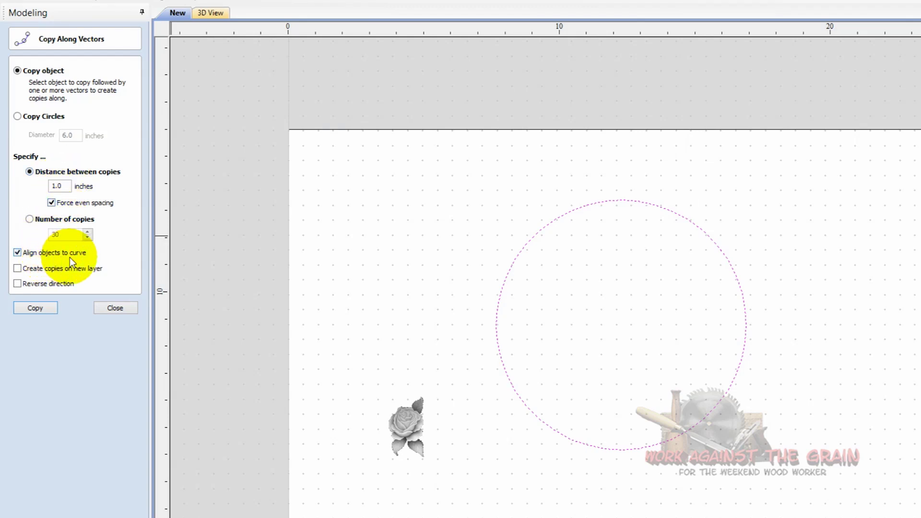
click(48, 307)
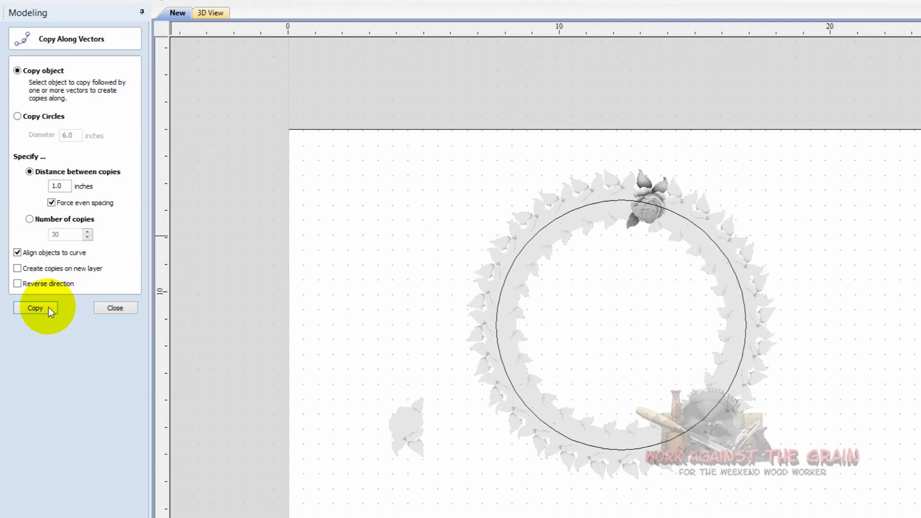
- Delete the original loose rose and the guide circle, keeping the ring of copies
click(562, 422)
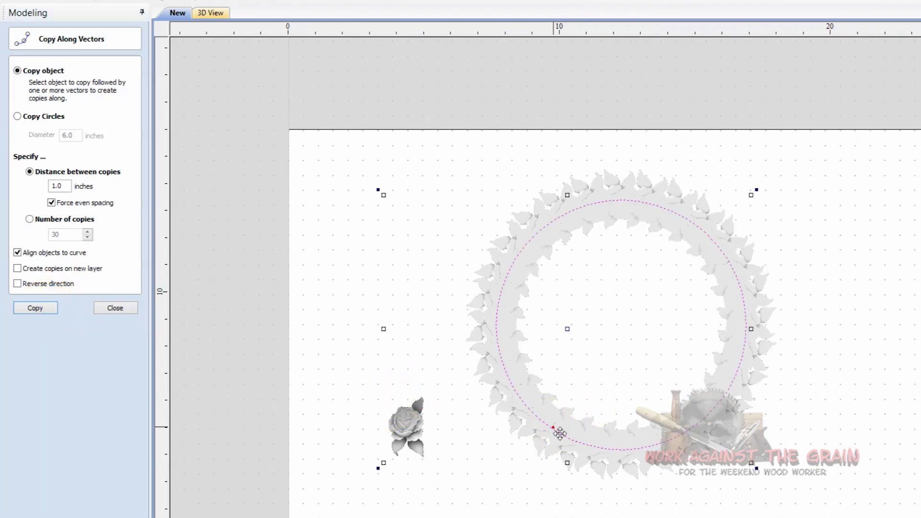
click(533, 494)
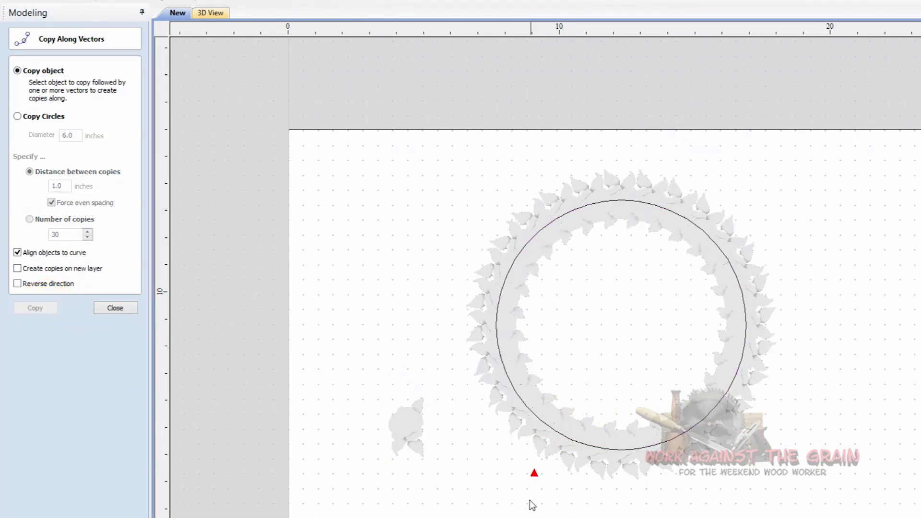
click(410, 430)
key(Delete)
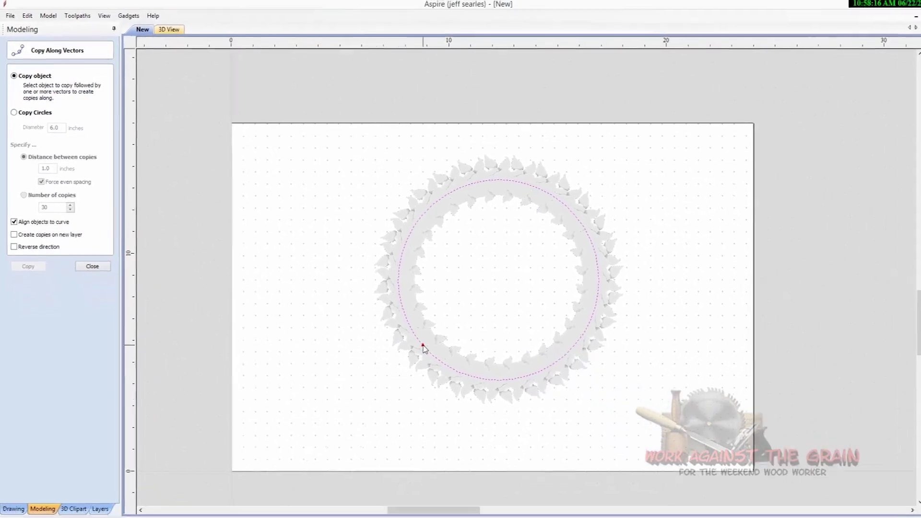
- Group all the rose copies in the ring into one object and leave the Copy Along Vectors command
drag(637, 413, 323, 150)
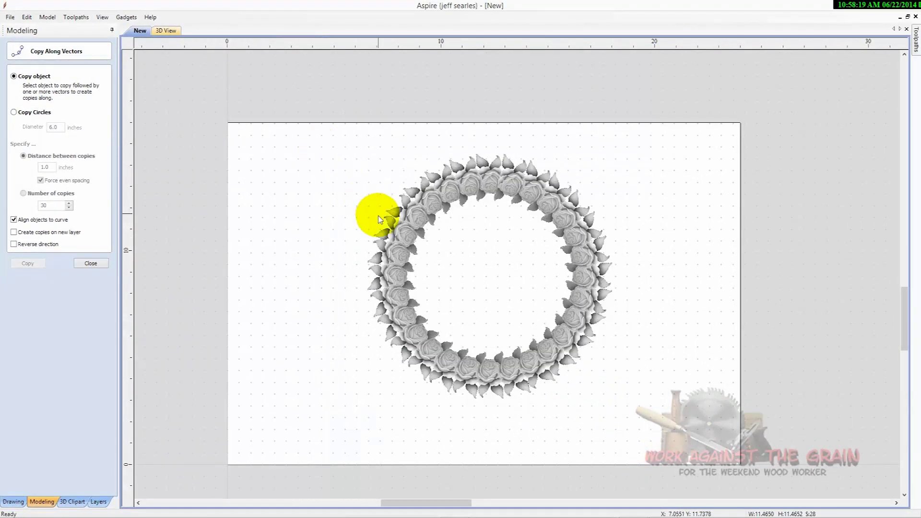
right_click(398, 293)
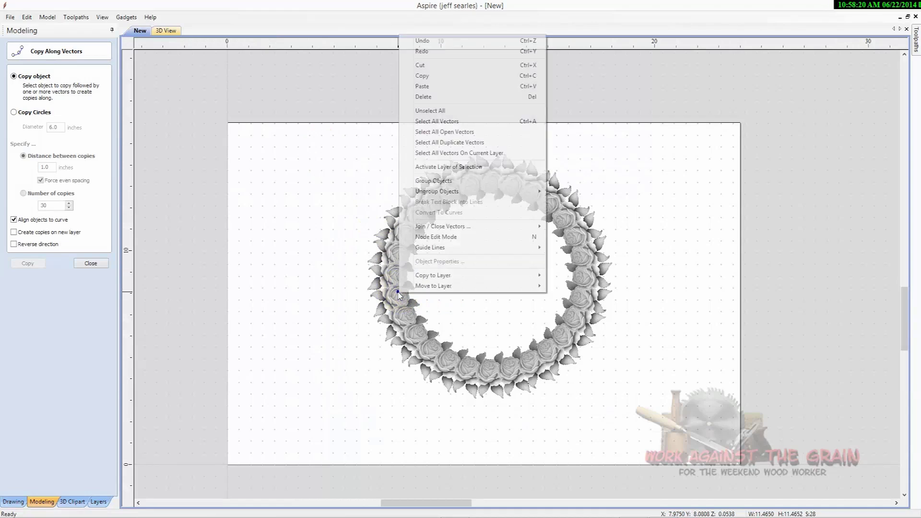
click(433, 181)
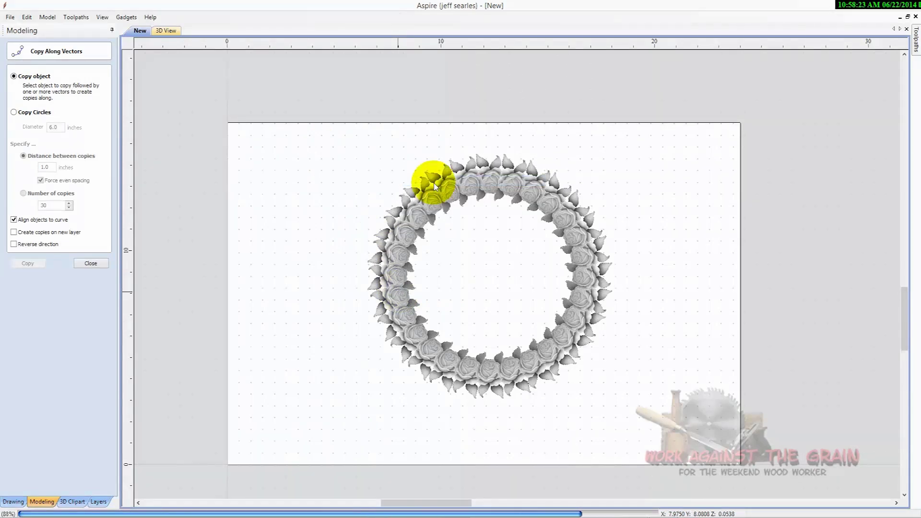
click(503, 275)
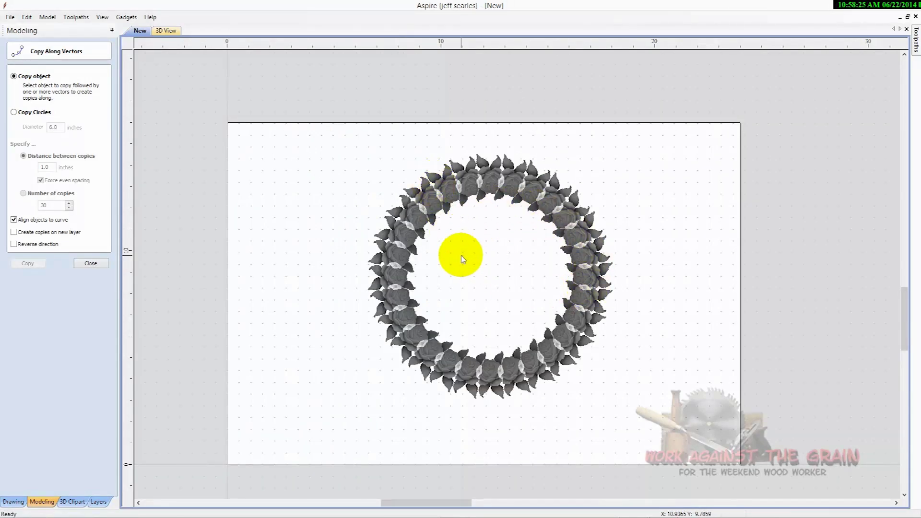
click(90, 264)
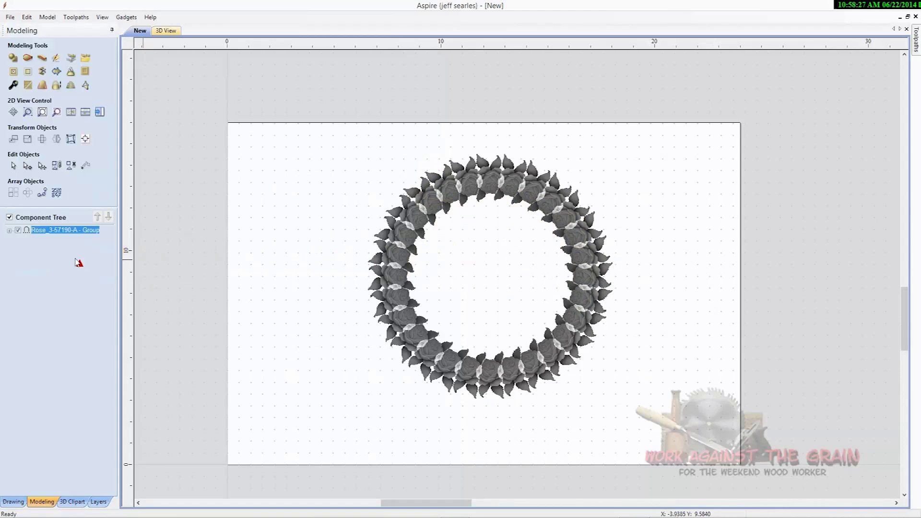
- Draw a circle about 7.66 inches in diameter and move it onto the inner edge of the rose ring
click(20, 500)
click(13, 139)
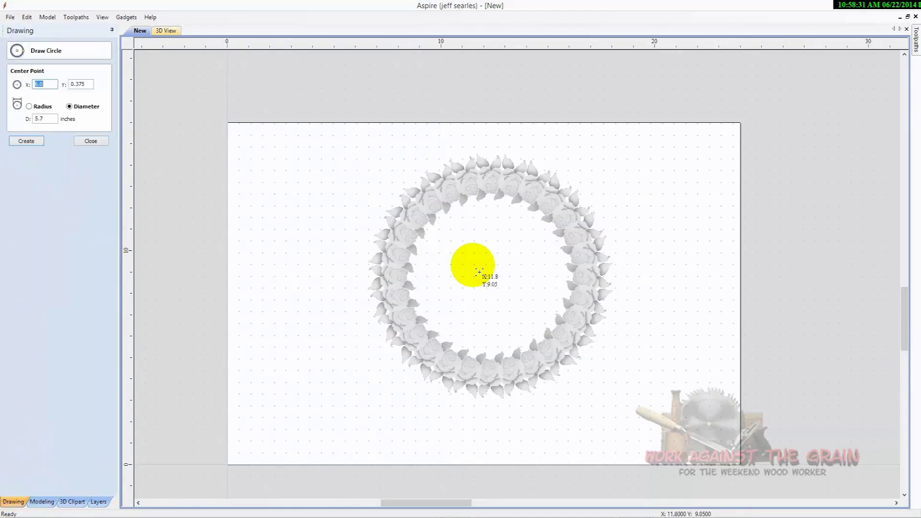
drag(453, 230, 507, 303)
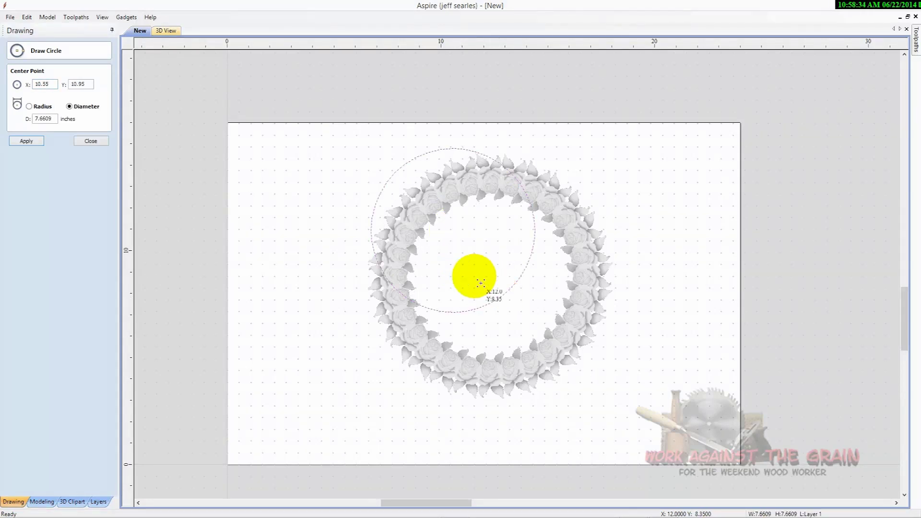
click(91, 141)
click(374, 218)
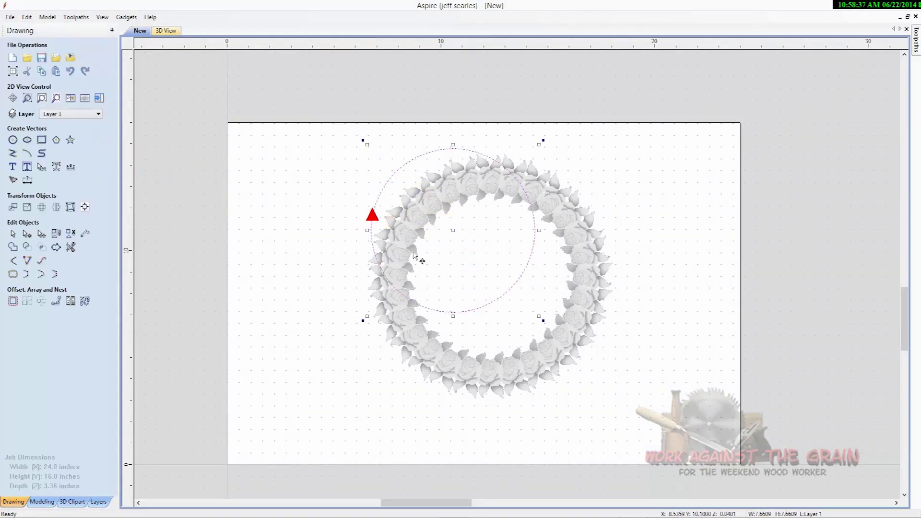
click(372, 222)
drag(372, 216, 415, 268)
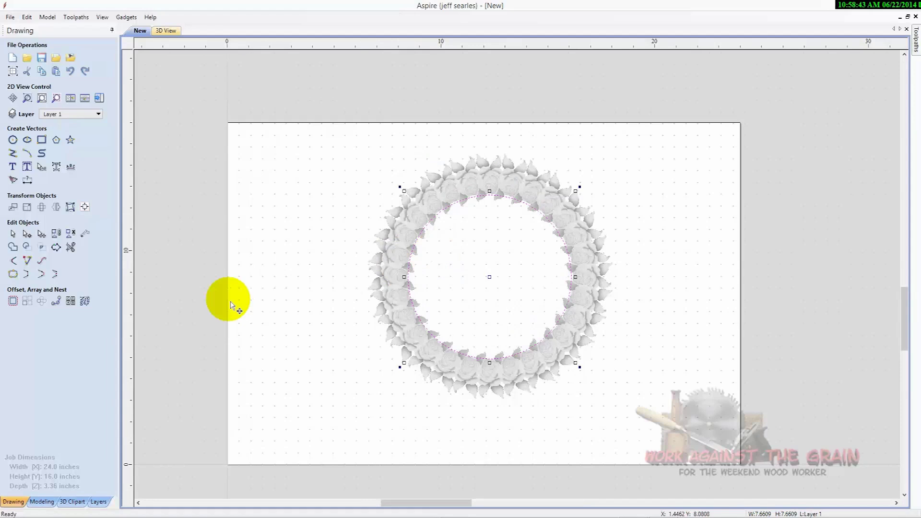
click(349, 317)
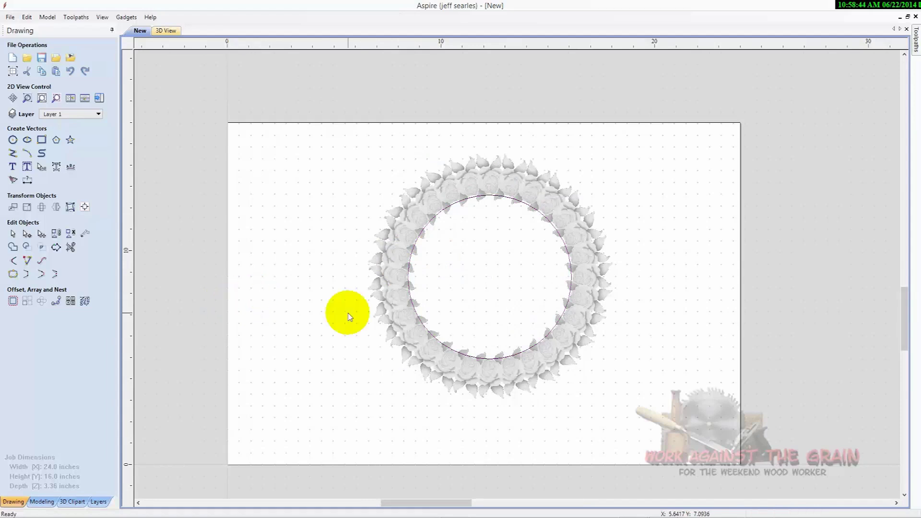
- Draw a second circle about 11.18 inches in diameter and move it onto the outer edge of the rose ring
click(12, 139)
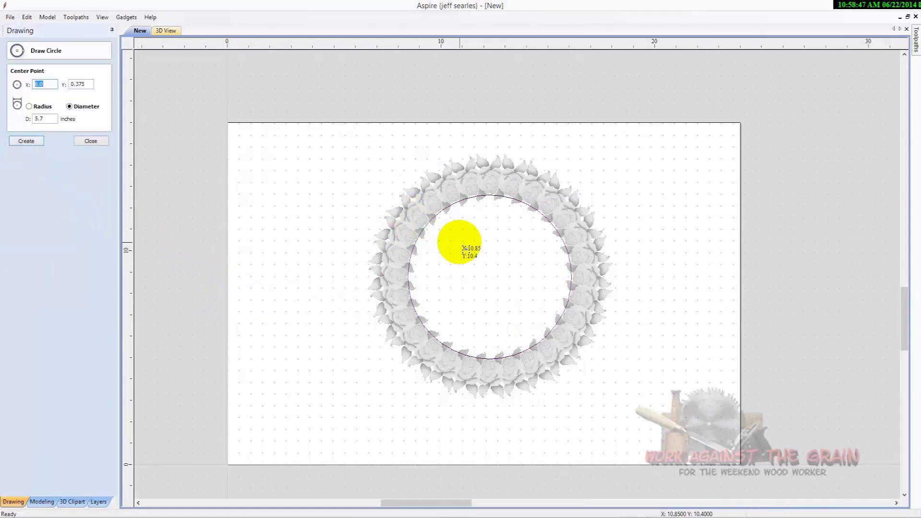
drag(459, 242, 538, 329)
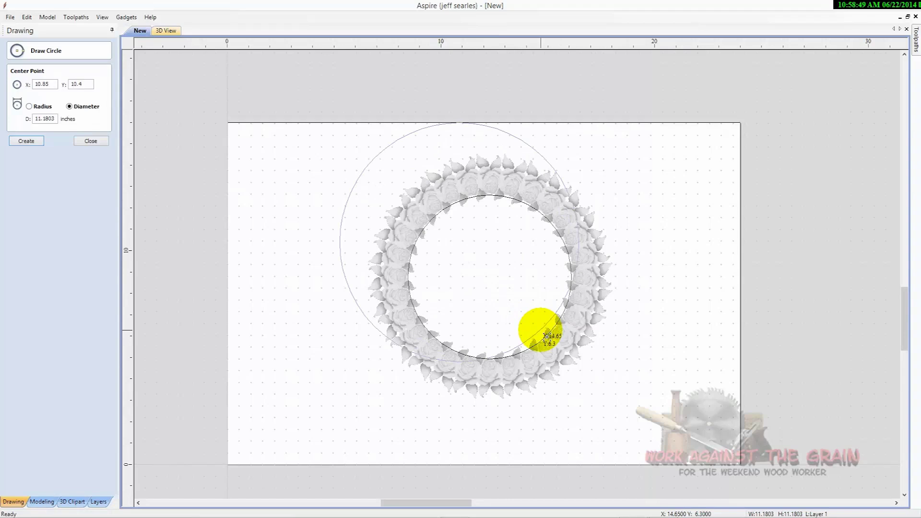
click(89, 142)
click(341, 243)
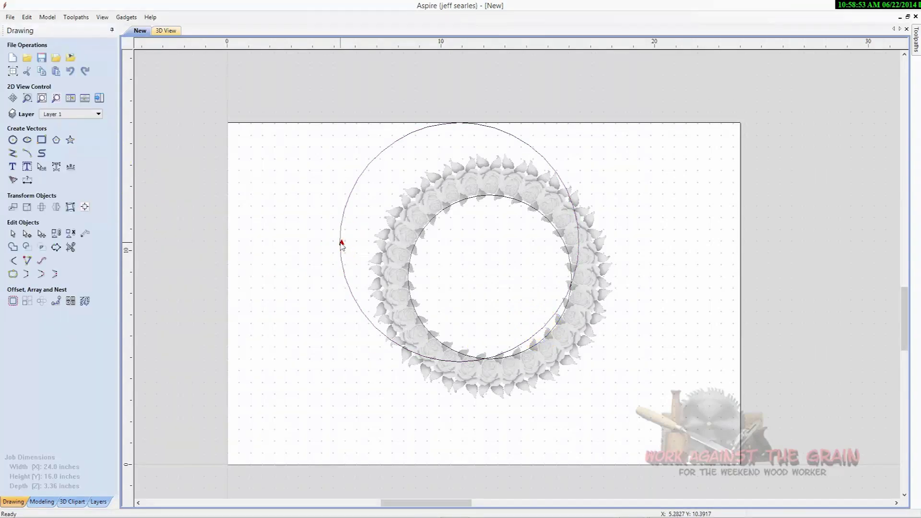
drag(350, 248, 377, 281)
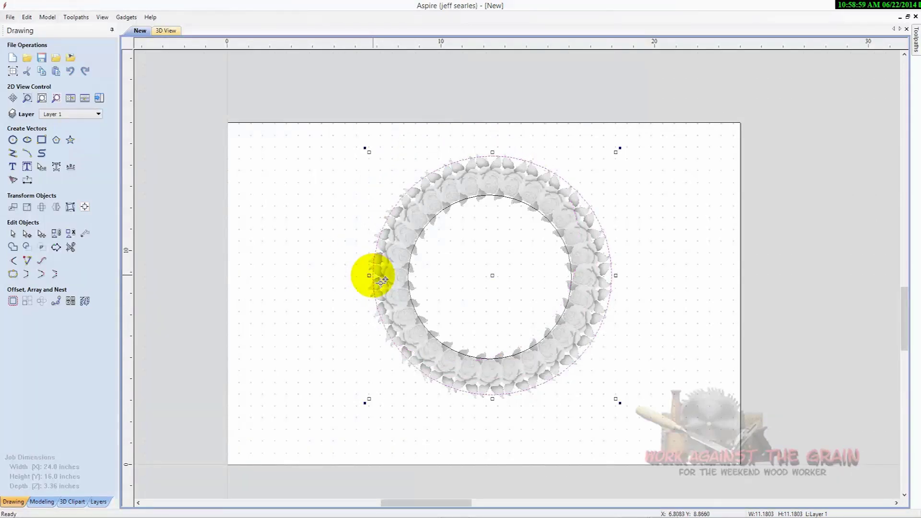
click(343, 335)
- Delete the rose ring and its inner and outer boundary circles from the drawing
click(386, 333)
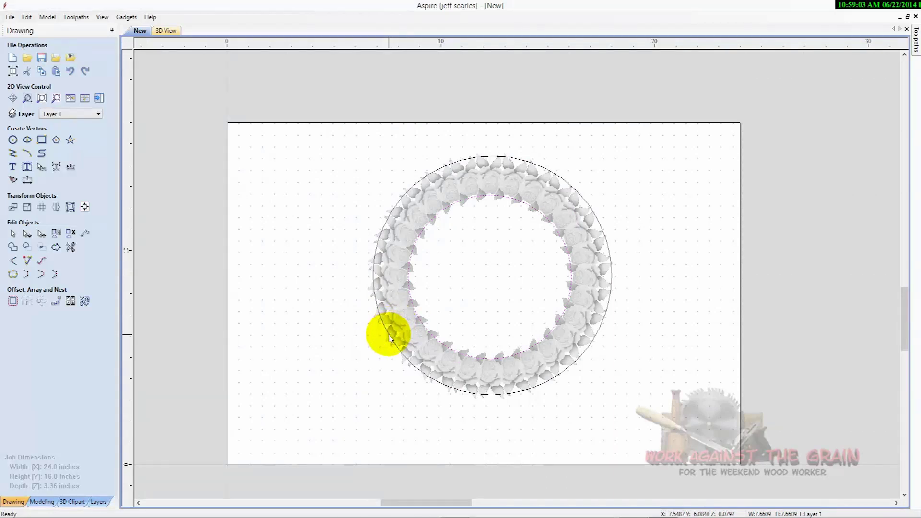
shift+click(389, 337)
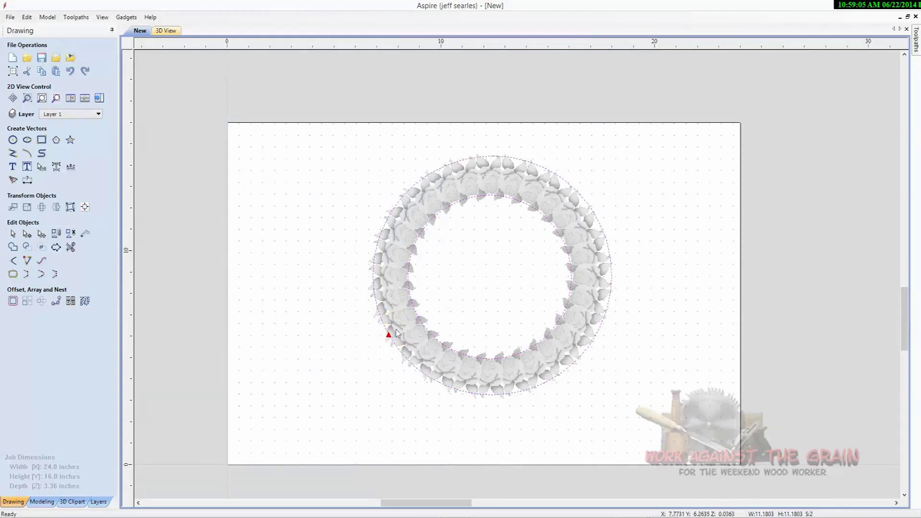
click(409, 325)
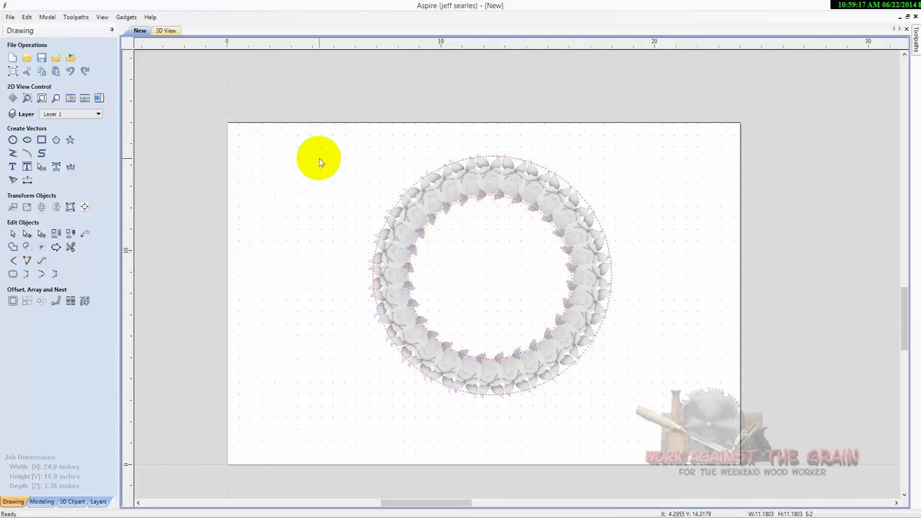
click(319, 162)
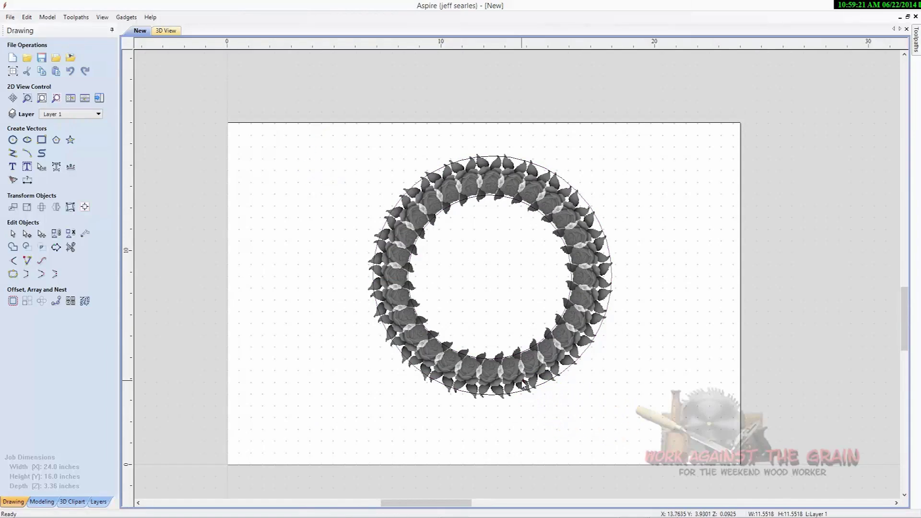
click(564, 442)
key(Delete)
click(490, 359)
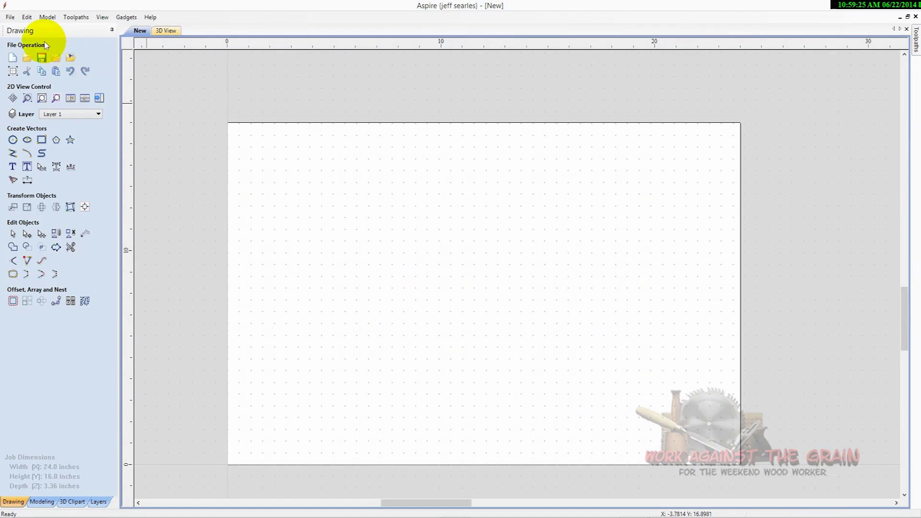
- Open the Mantel Clock 3 file, discarding the changes to the current drawing
click(10, 16)
click(26, 38)
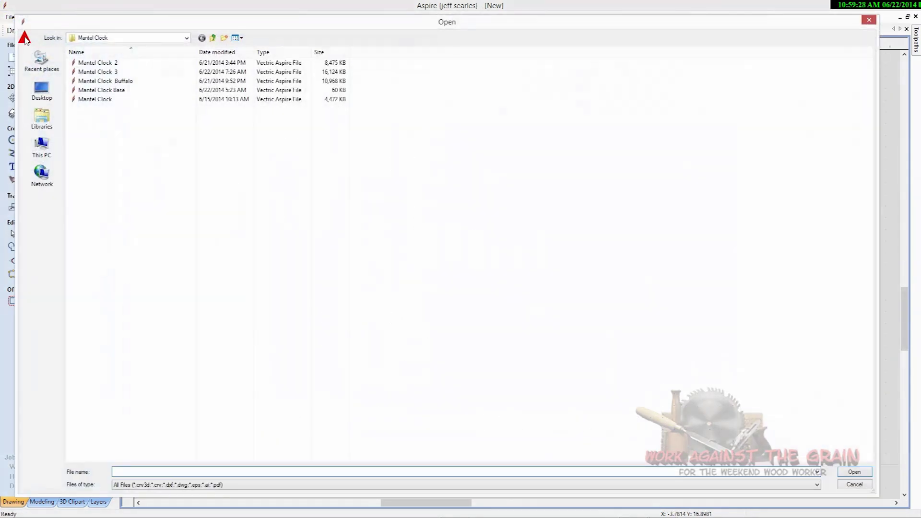
double_click(98, 71)
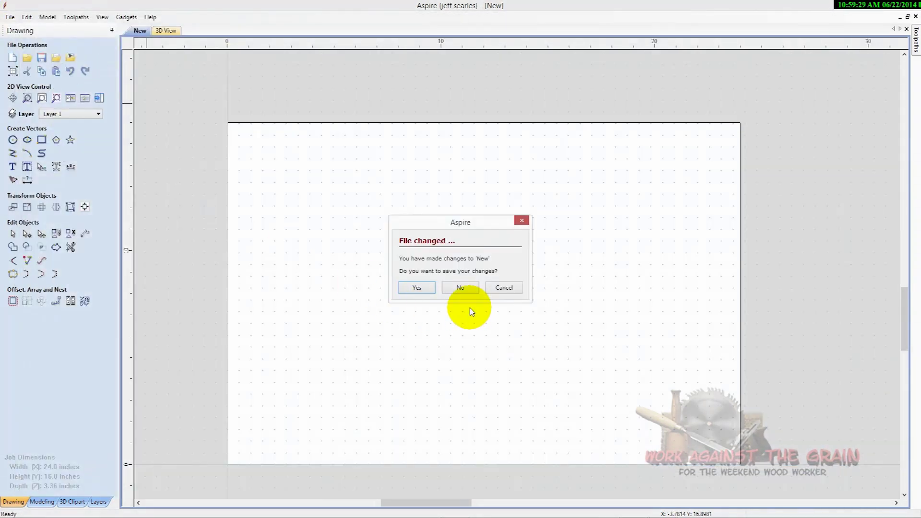
click(472, 288)
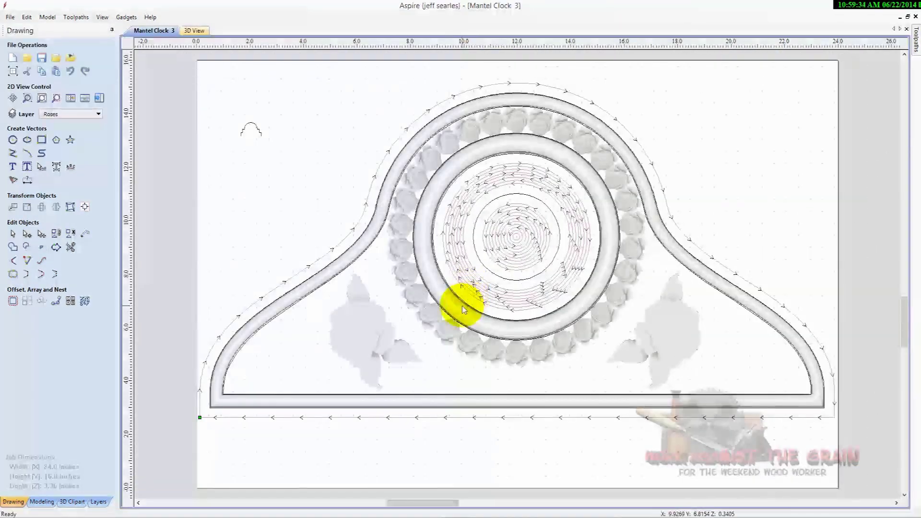
- Examine the mantel clock's body outlines and molding by selecting them one after another
click(331, 269)
click(422, 267)
click(354, 255)
click(421, 263)
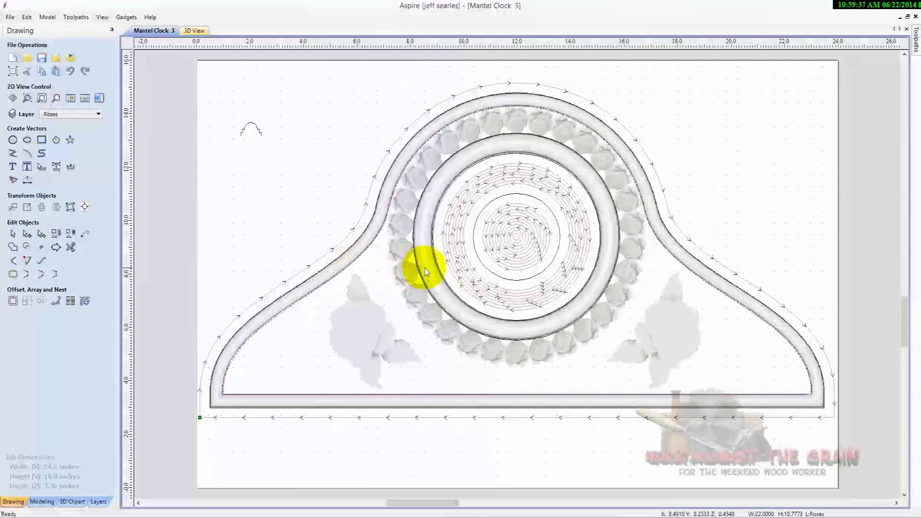
click(365, 246)
click(366, 246)
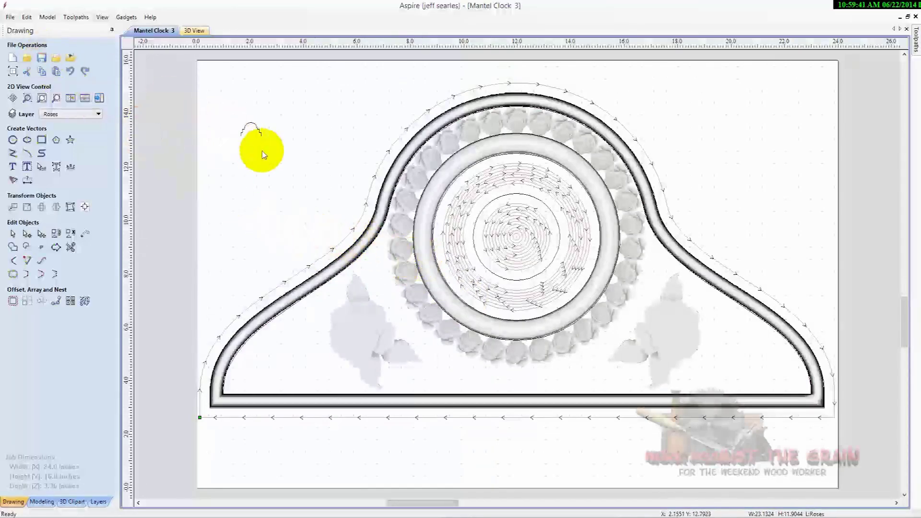
- Copy the small molding profile curve drawn beside the upper part of the clock body
drag(226, 124, 267, 146)
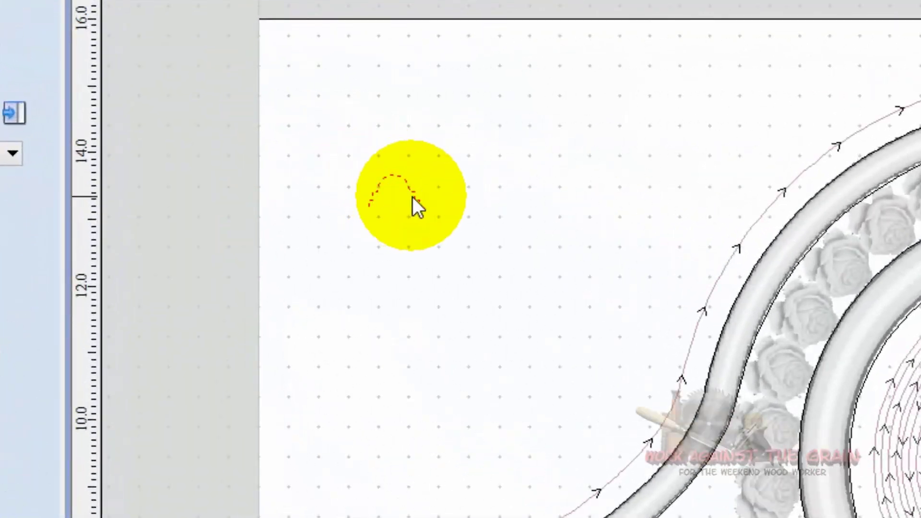
right_click(412, 196)
click(463, 302)
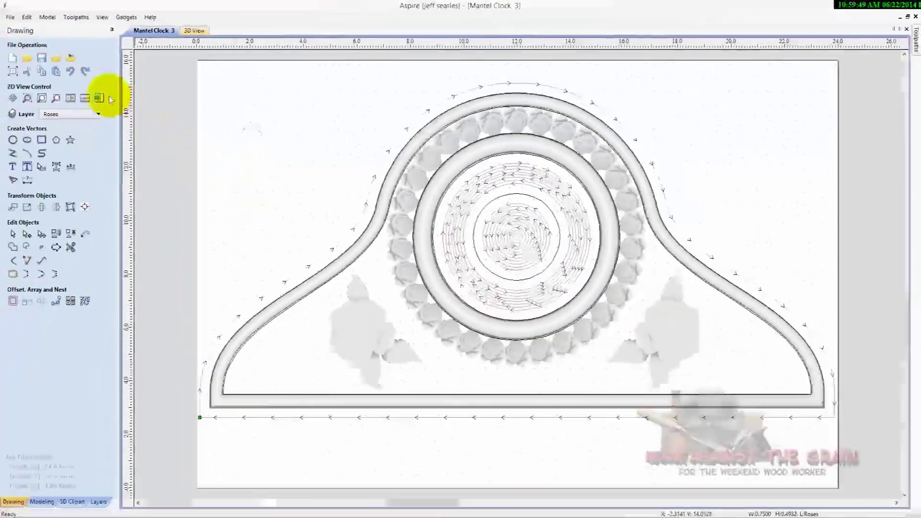
- Create a new 24 by 16 inch job, 3.36 inches thick, and paste the copied profile curve into it
click(10, 17)
click(24, 28)
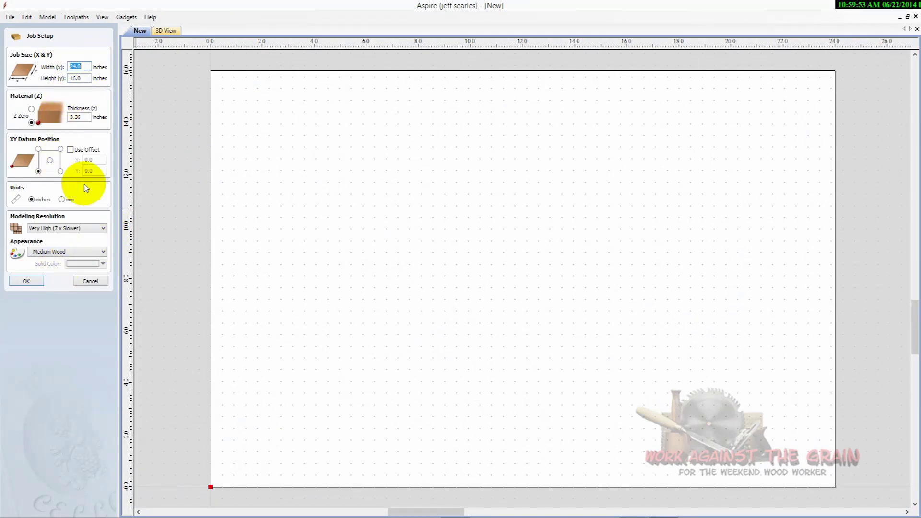
click(25, 281)
right_click(307, 211)
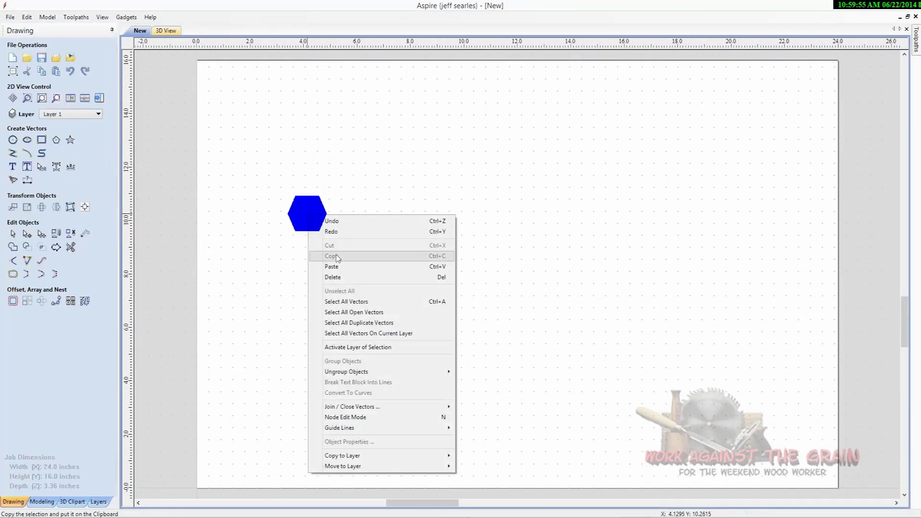
click(338, 265)
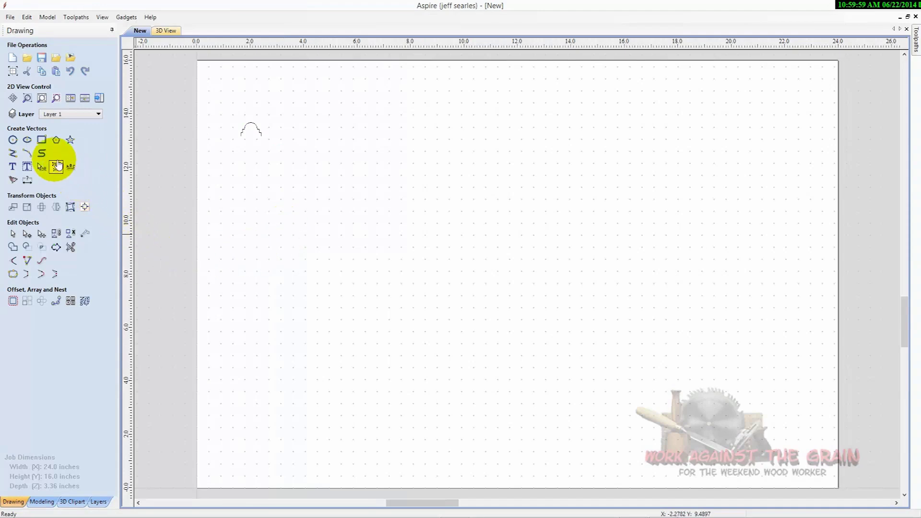
- Draw a square-cornered rectangle about 13.7 by 1.85 inches in the lower part of the job for the clock base
click(42, 141)
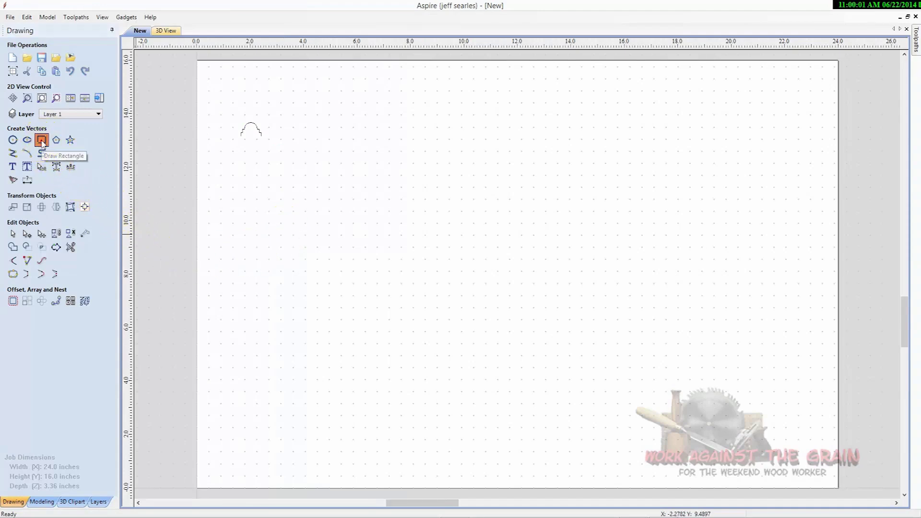
drag(350, 339, 715, 388)
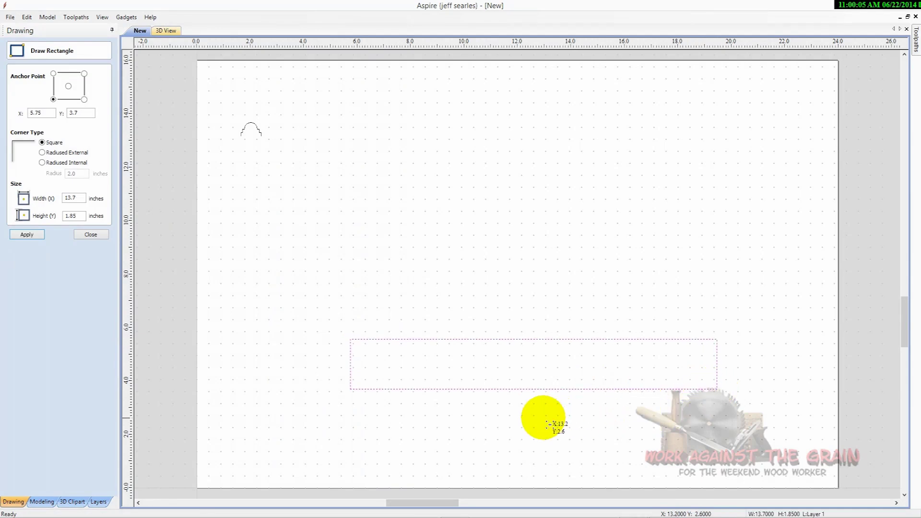
click(90, 234)
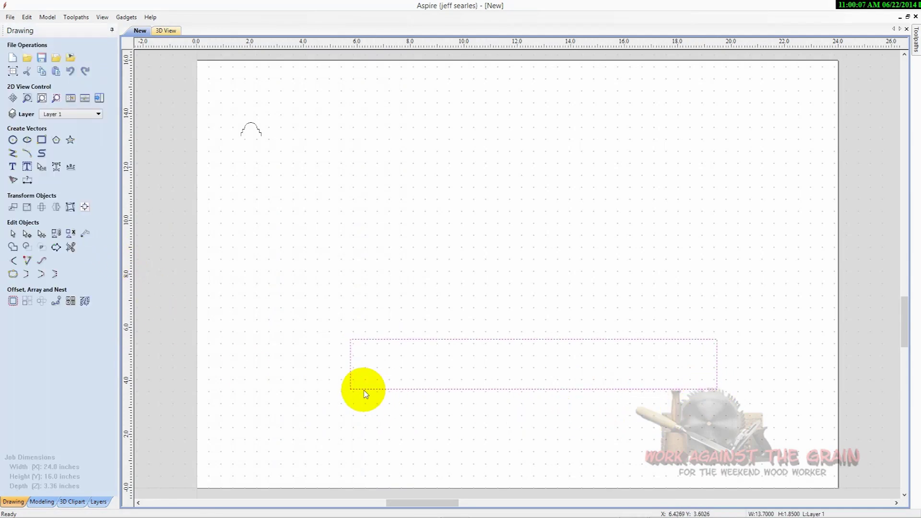
click(391, 341)
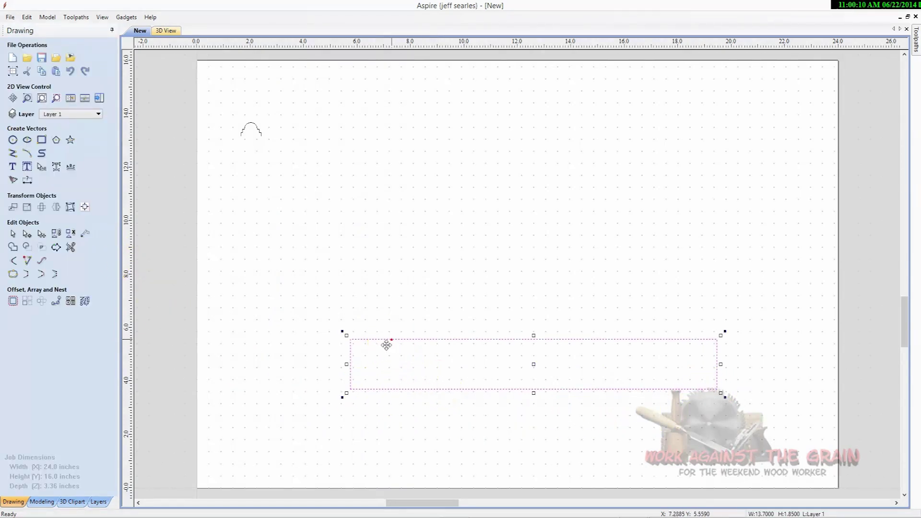
click(263, 345)
- Draw a circle about 7.98 inches in diameter and move it so it is centered on and overlaps the rectangle's upper edge
click(13, 140)
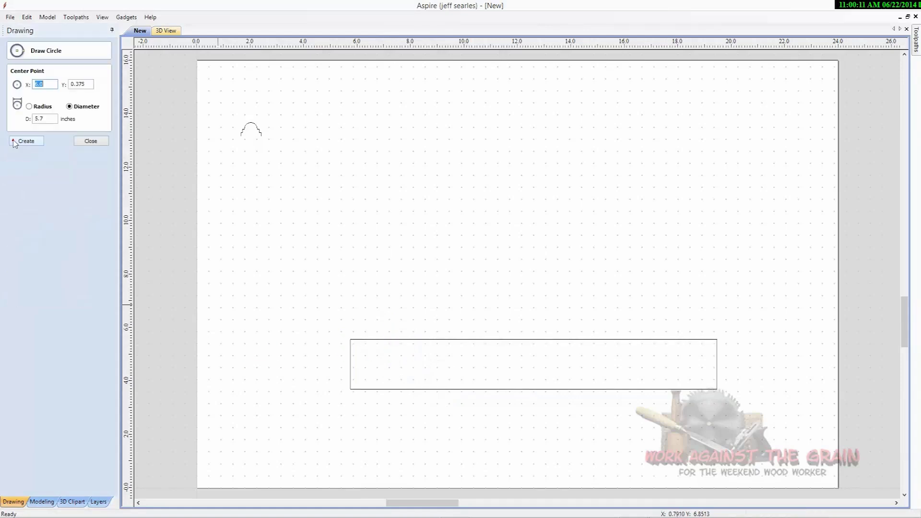
drag(496, 240, 561, 322)
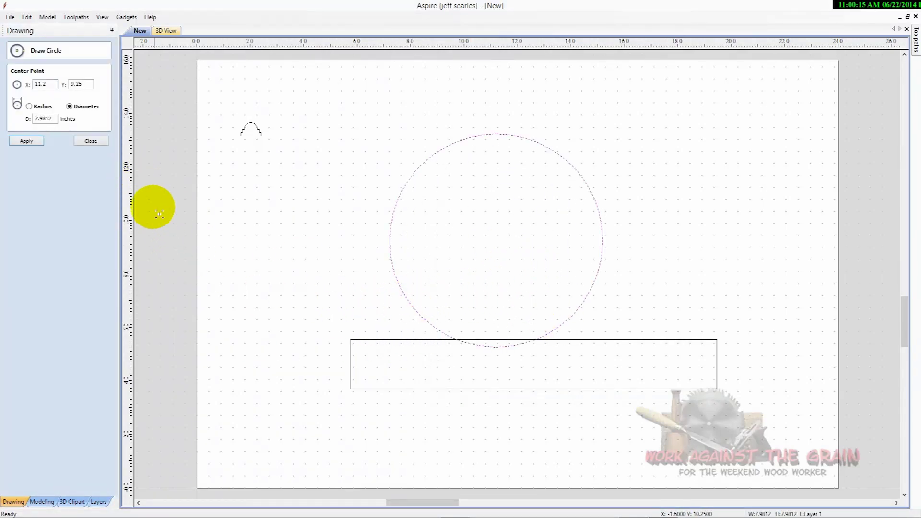
click(91, 142)
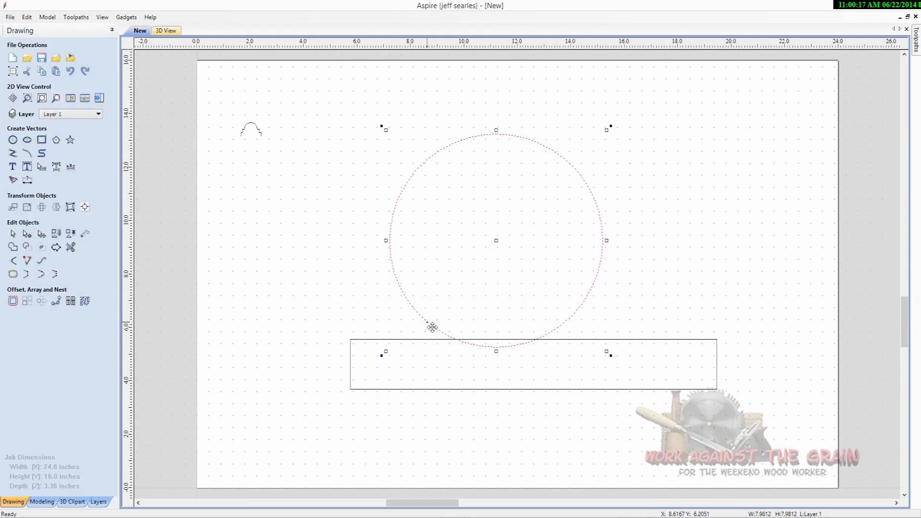
drag(451, 331, 472, 332)
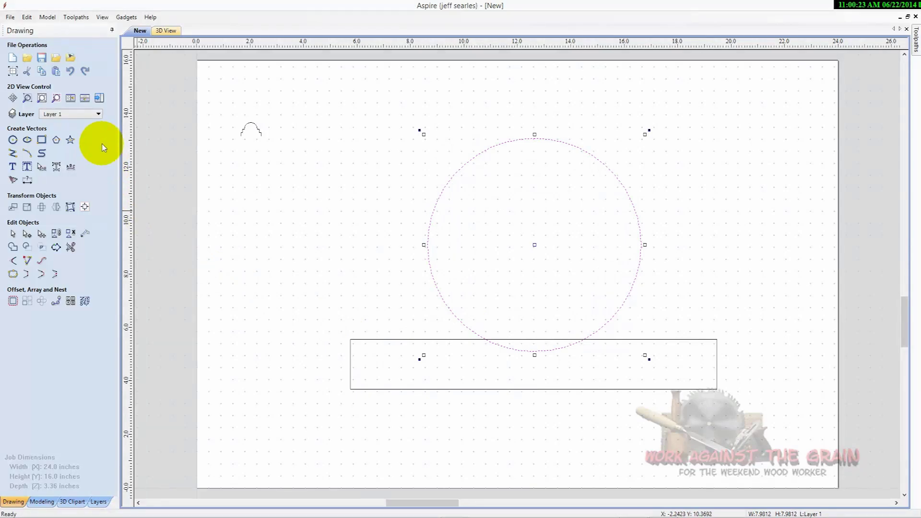
- Trim away the circle's arc inside the rectangle and the rectangle's edge inside the circle, joining them into one outline
click(70, 247)
click(541, 357)
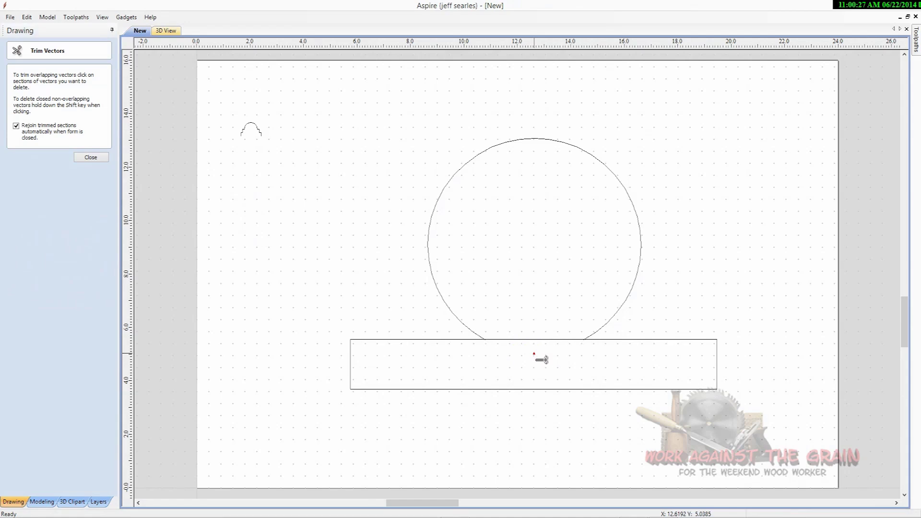
click(532, 340)
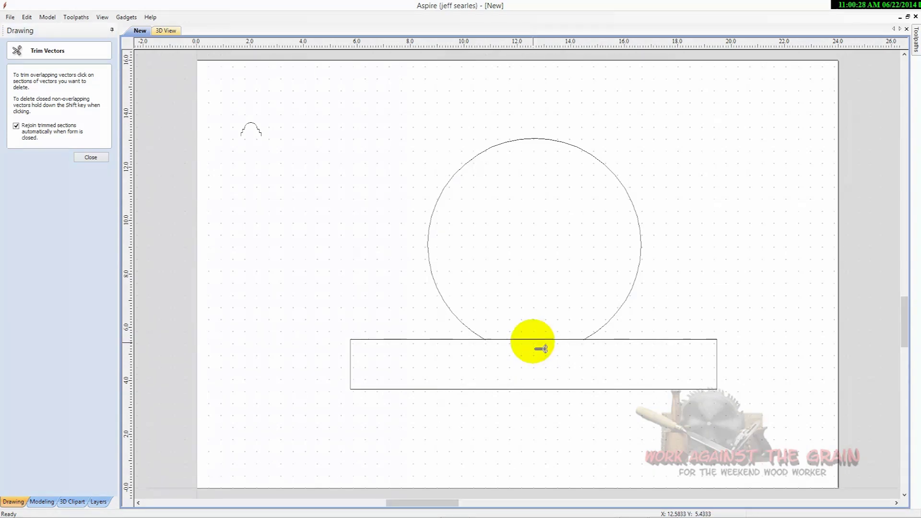
click(538, 374)
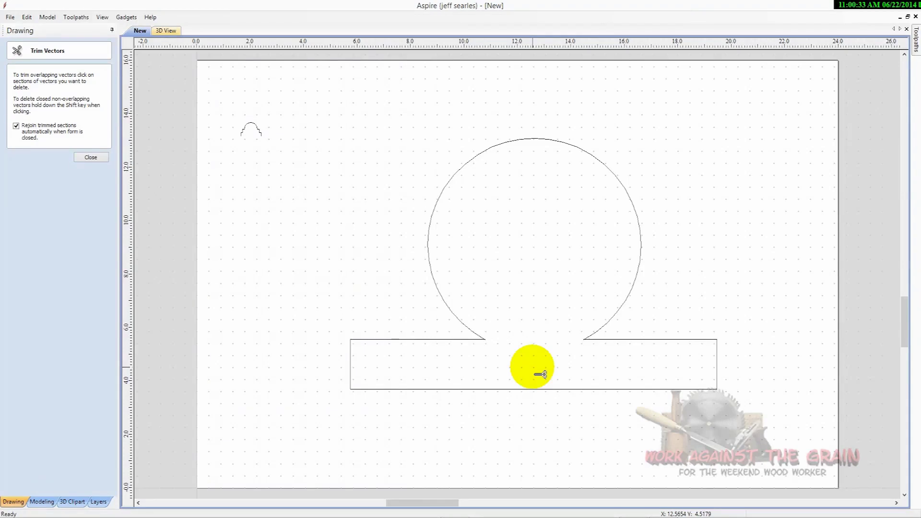
click(91, 157)
- Cut the clock outline at the base's upper left corner and at the left junction of base and circle
click(359, 389)
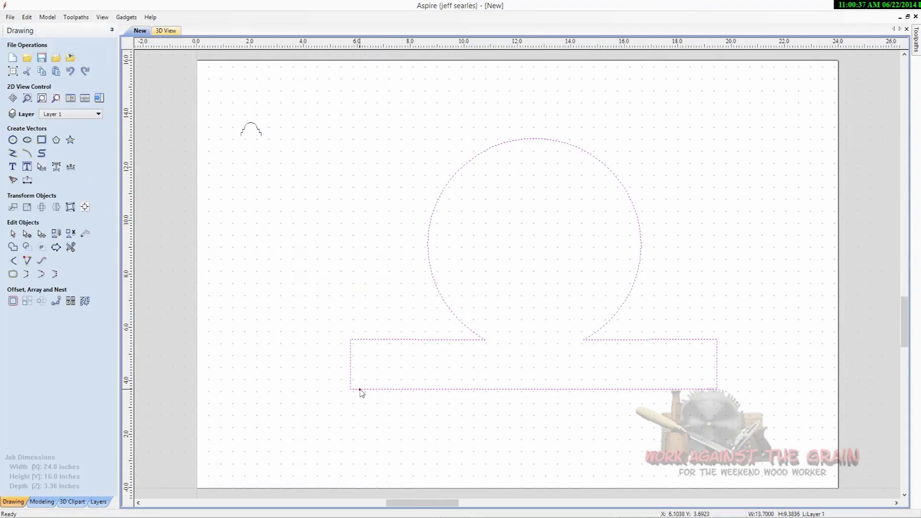
click(383, 343)
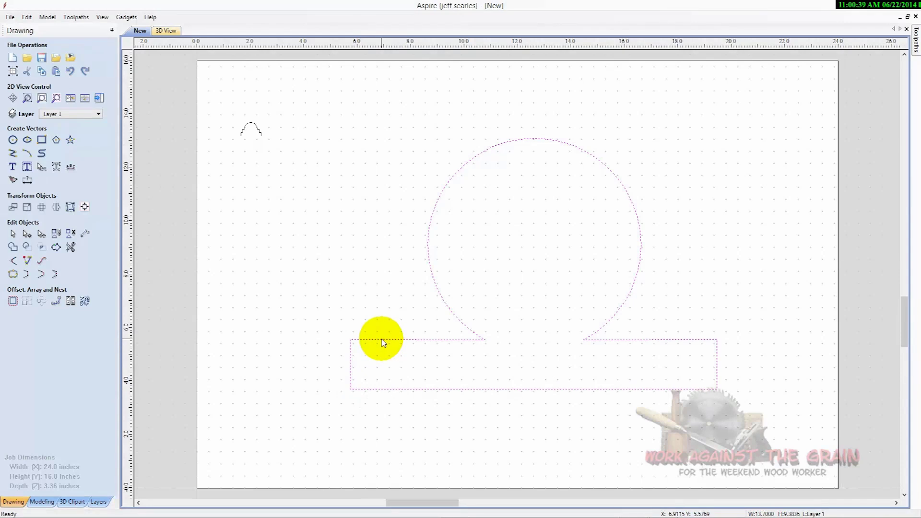
key(n)
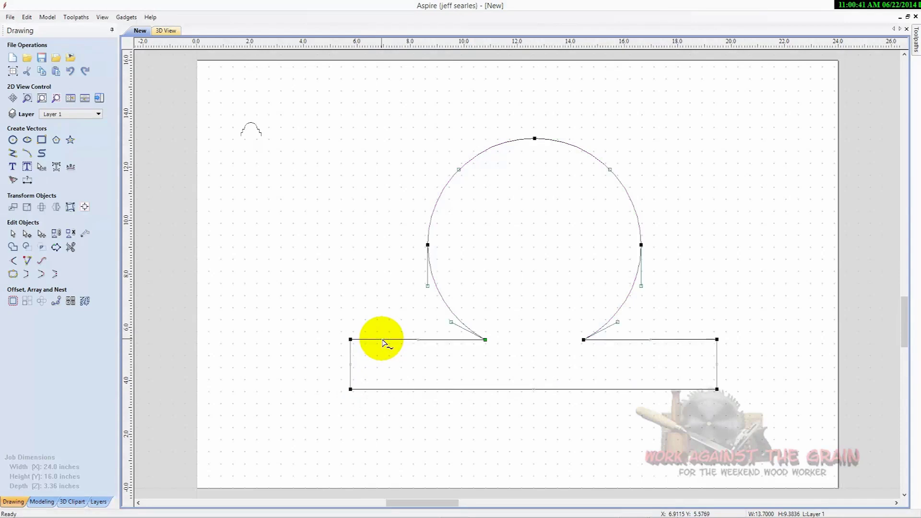
right_click(350, 340)
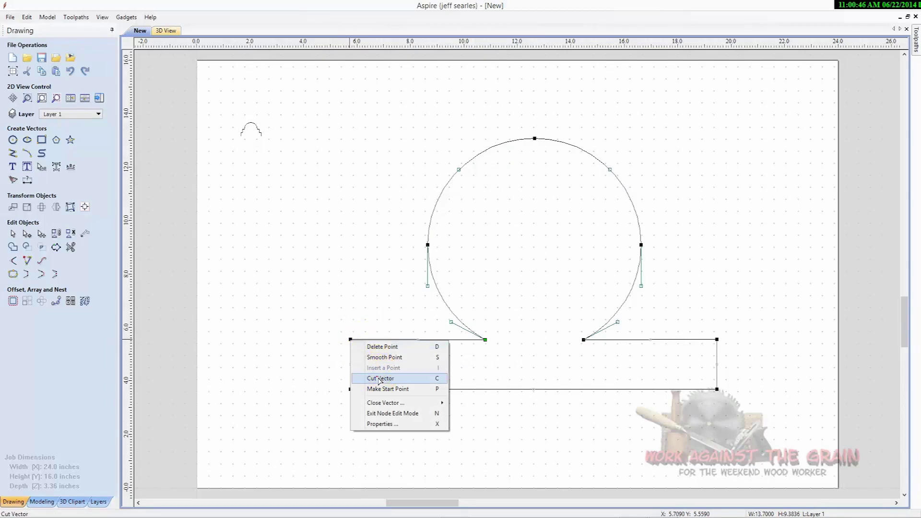
click(387, 389)
right_click(485, 340)
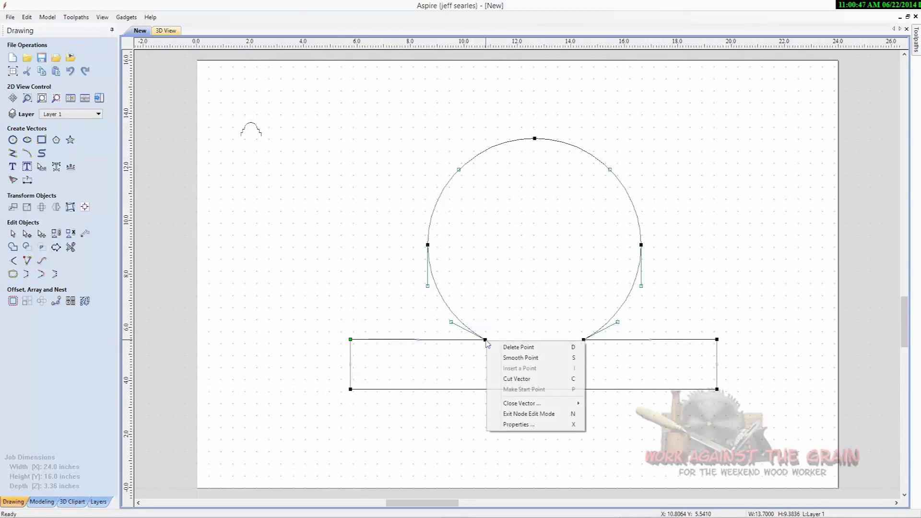
click(503, 379)
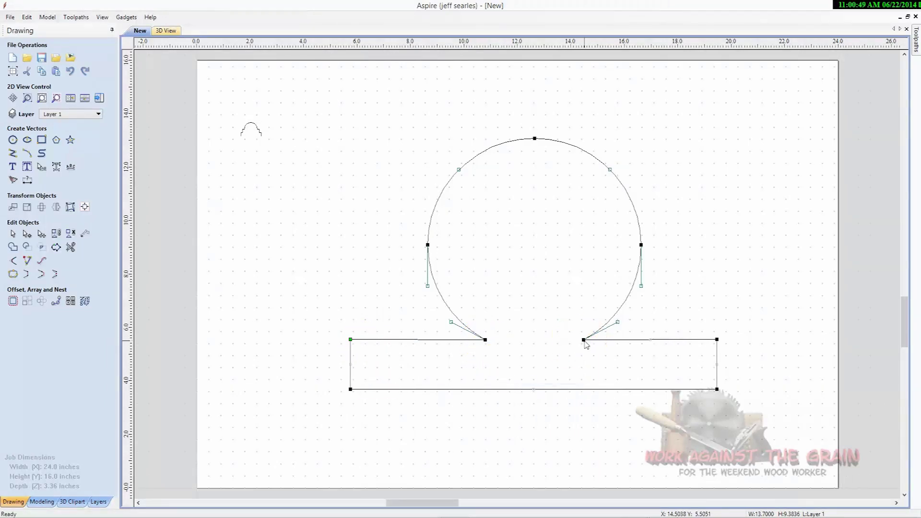
- Cut the outline at the right junction and the base's upper right corner, and delete both upper base segments
right_click(583, 340)
click(612, 379)
right_click(717, 341)
click(747, 379)
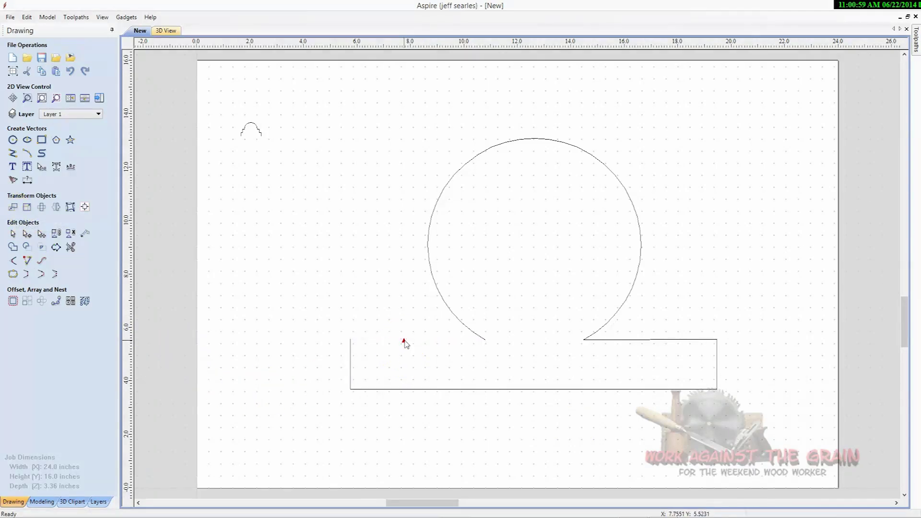
click(614, 338)
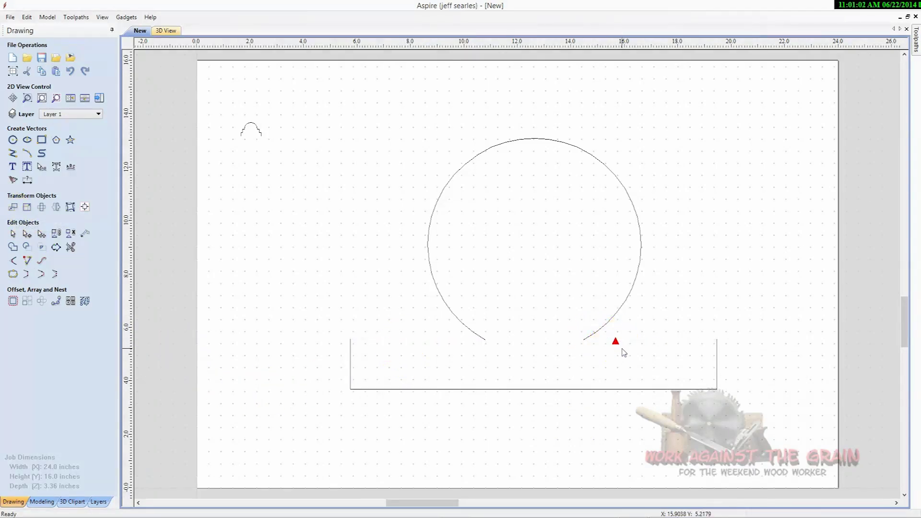
click(510, 401)
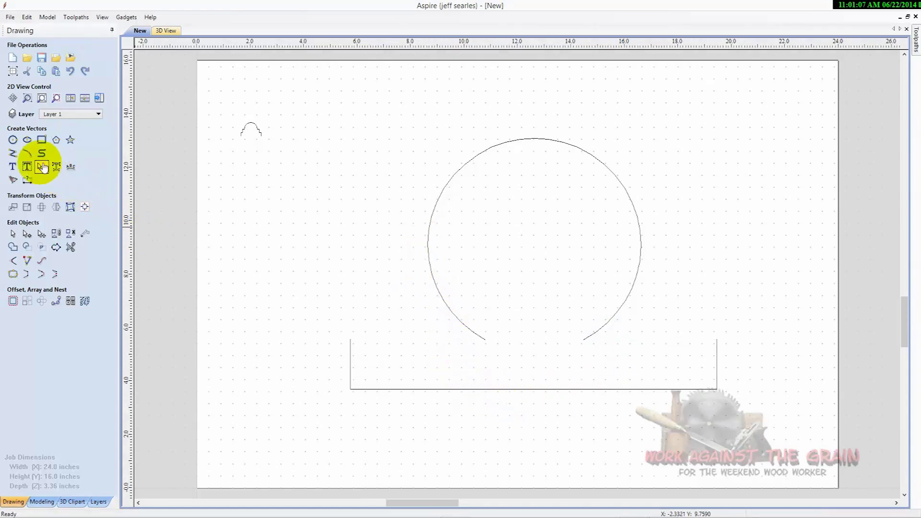
- Draw a horizontal line about 13.1 inches long across the circle's center, extending past both sides
click(12, 153)
click(398, 244)
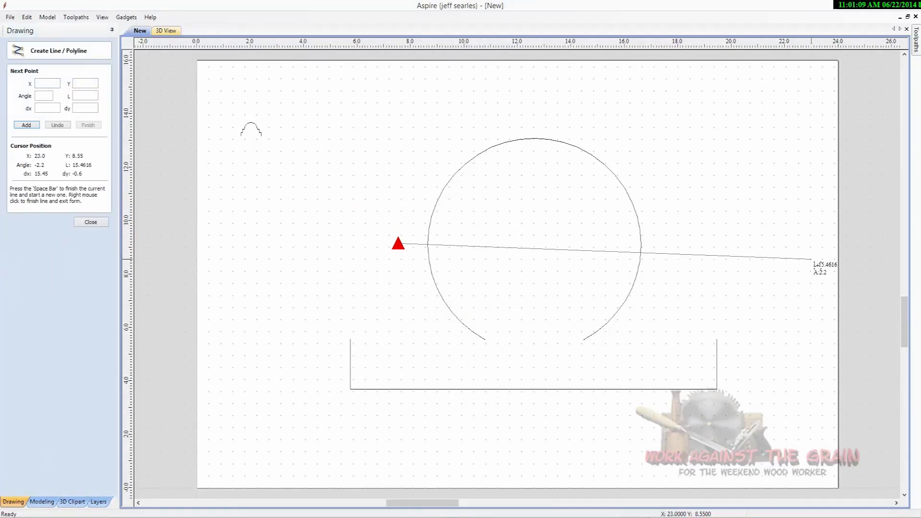
click(749, 244)
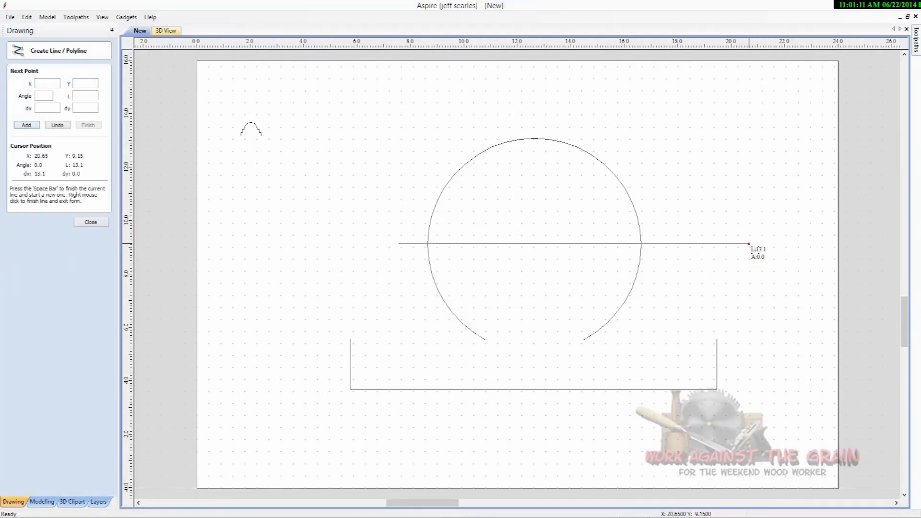
click(86, 222)
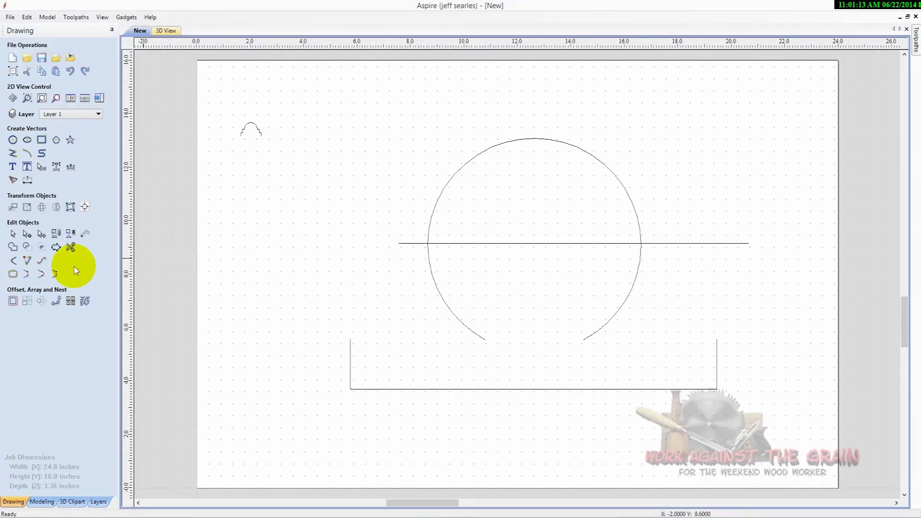
- Trim away the circle's lower arcs beneath the horizontal line and all segments of the line, leaving only the upper half circle
click(70, 247)
click(448, 298)
click(634, 284)
click(662, 244)
click(406, 244)
click(475, 247)
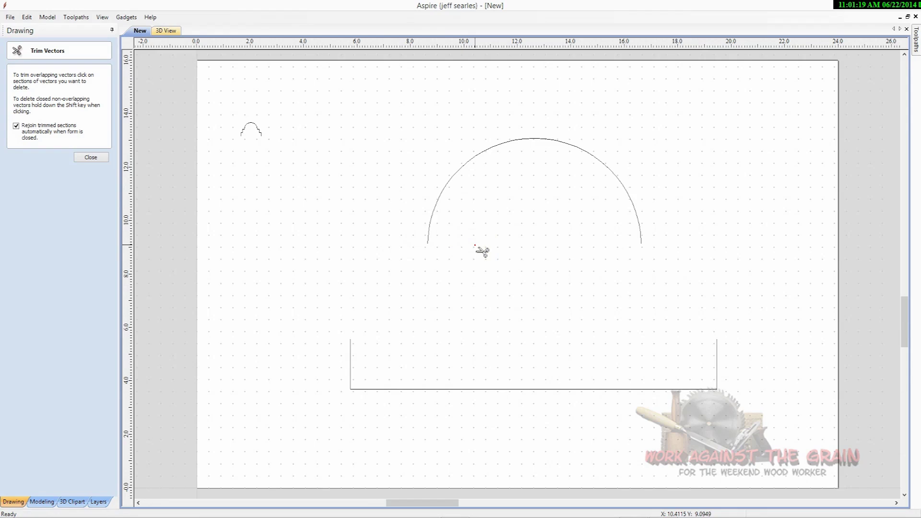
click(90, 157)
- Join the half circle and the open base outline with a smooth curve
click(428, 240)
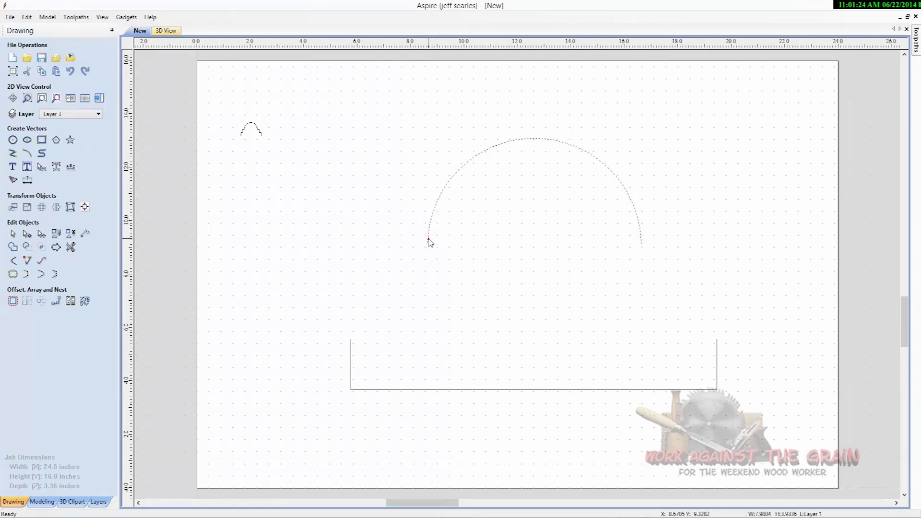
click(355, 363)
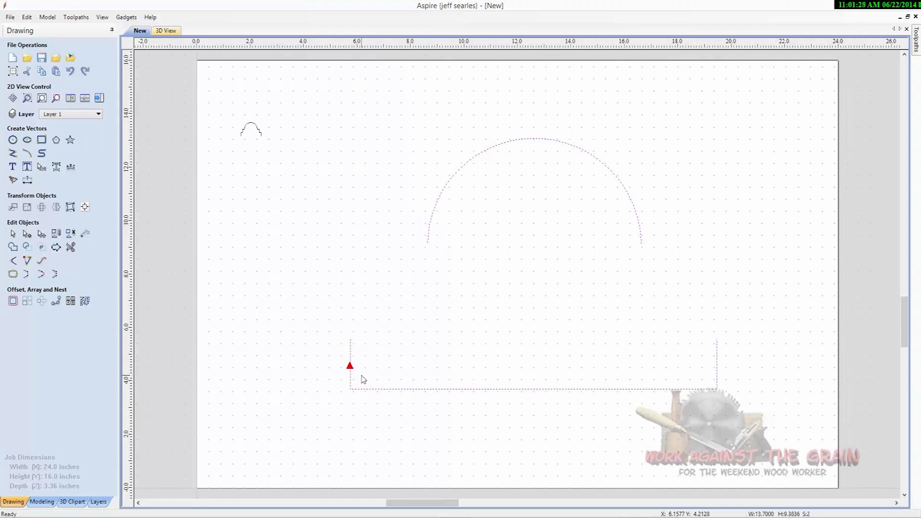
click(355, 377)
right_click(354, 372)
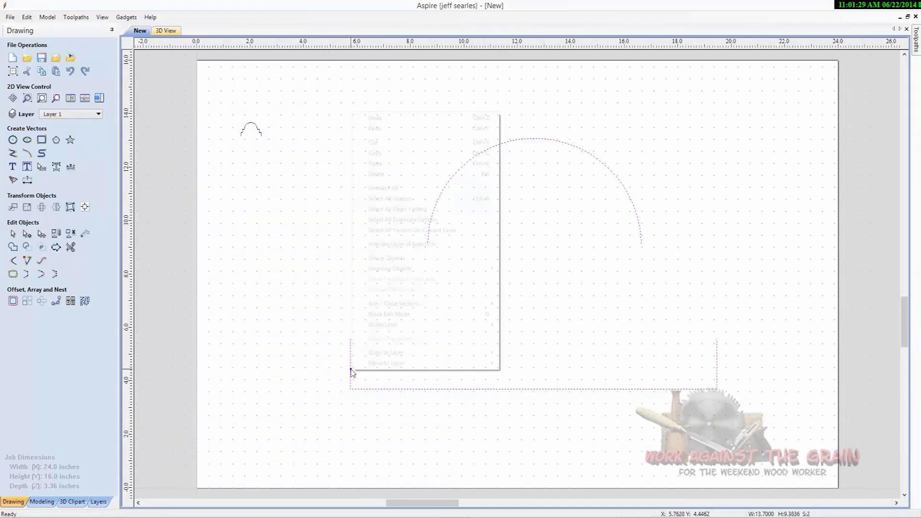
click(382, 303)
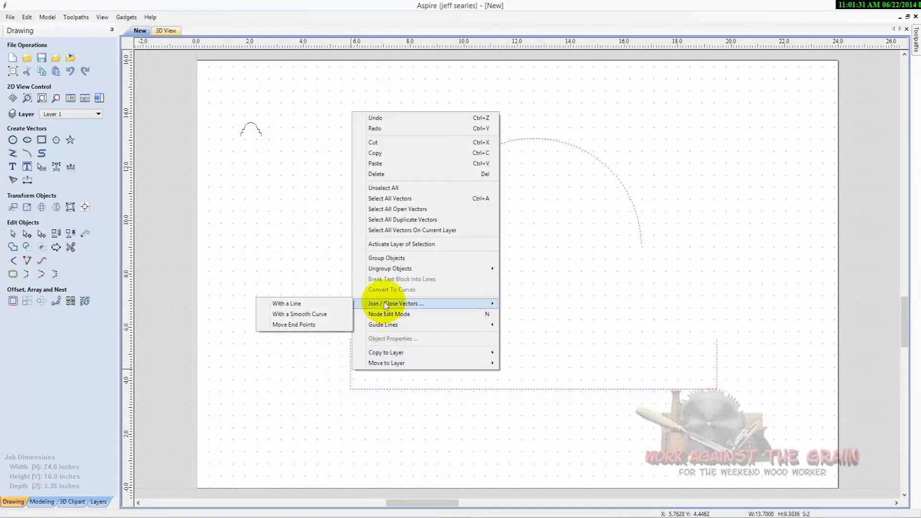
click(331, 313)
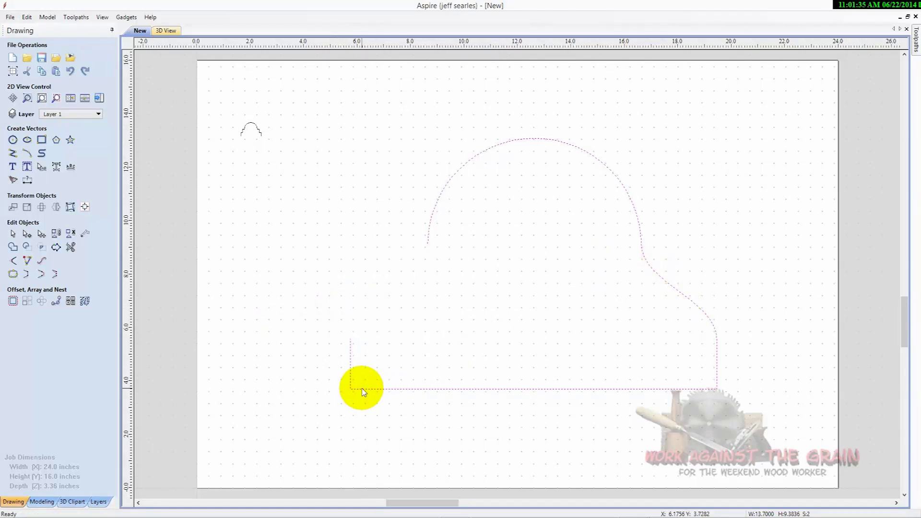
- Close the remaining gap between the base and the half circle with another smooth curve, and deselect the outline
right_click(362, 392)
click(392, 323)
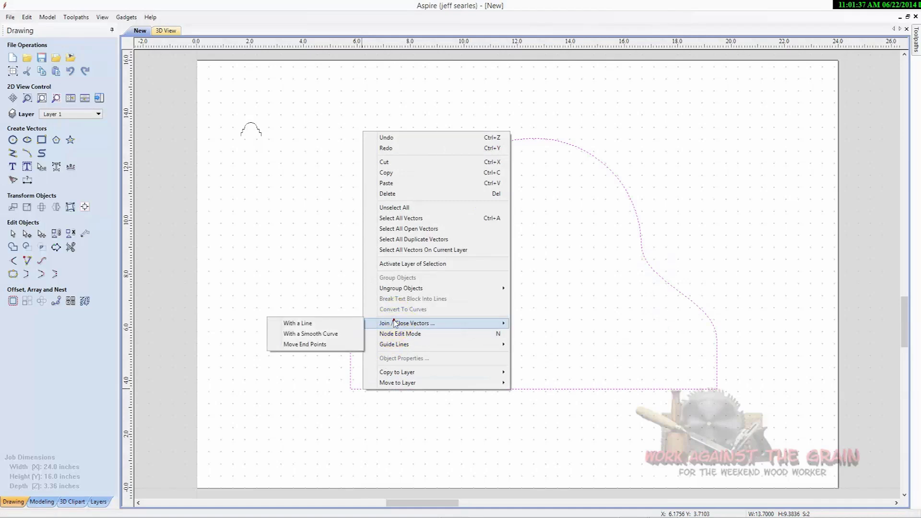
click(335, 333)
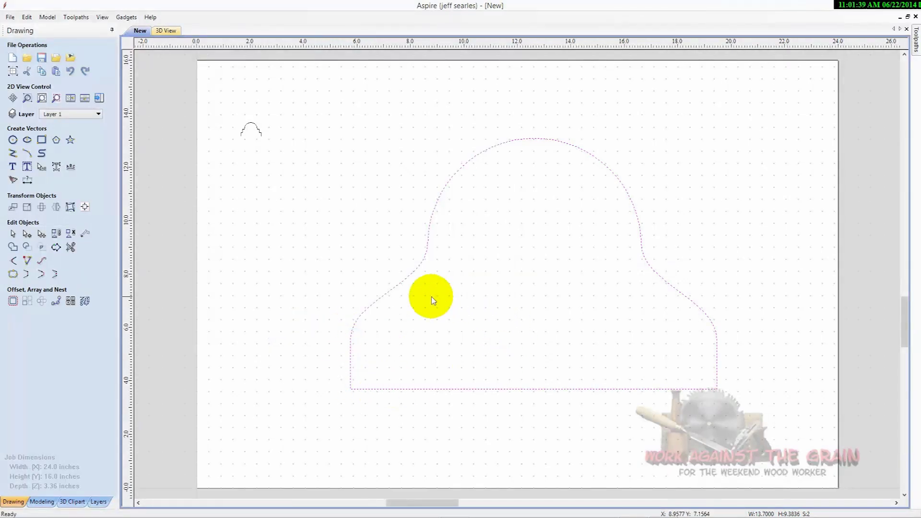
click(237, 384)
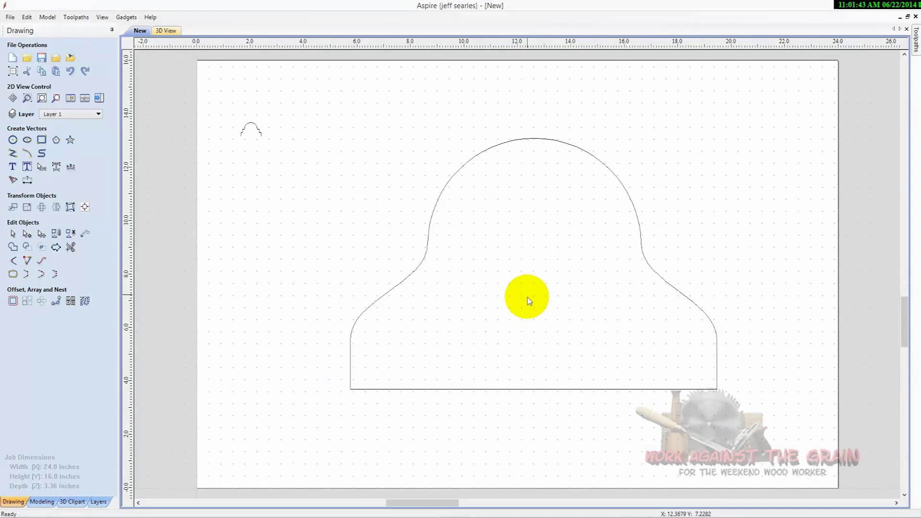
- Offset the closed clock outline outwards by 0.5 inches with sharp offset corners, keeping the original
click(473, 389)
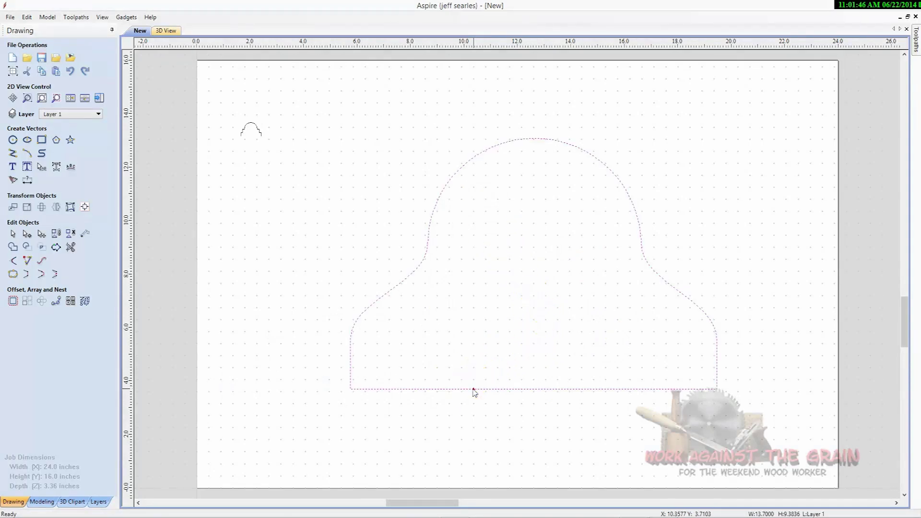
click(13, 302)
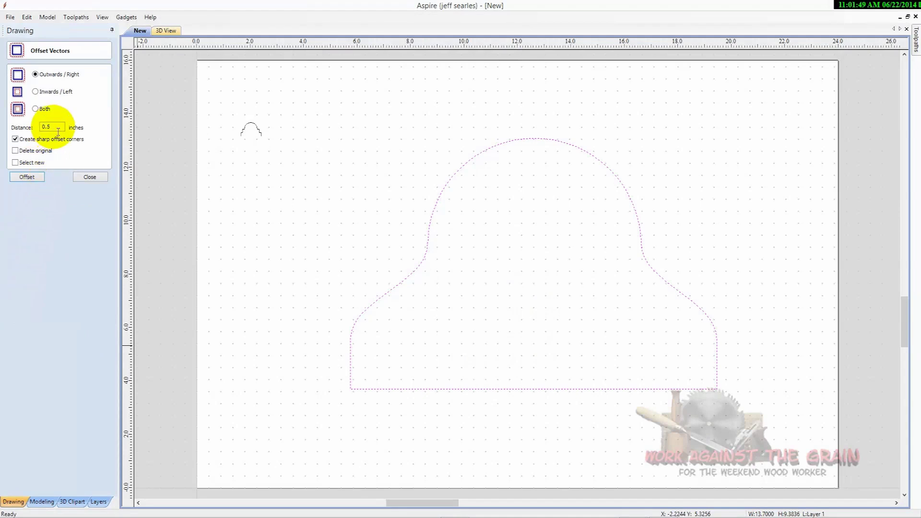
click(34, 177)
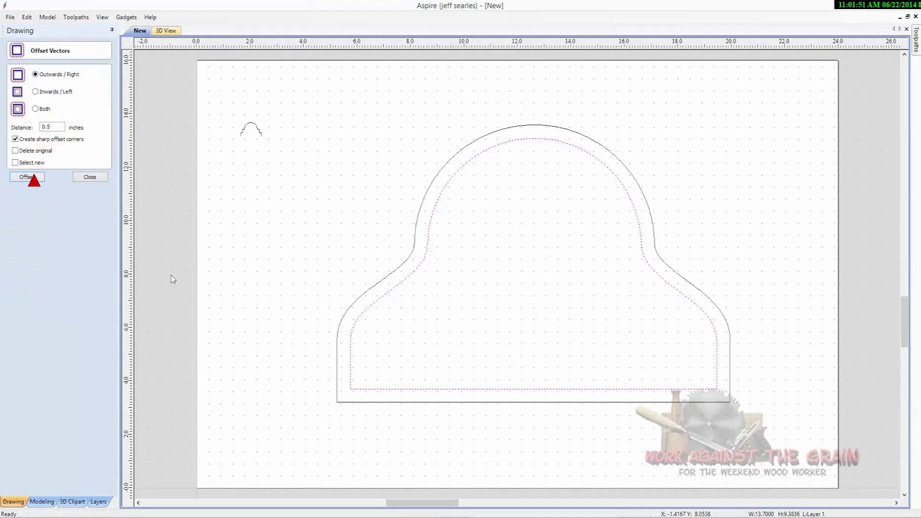
click(89, 178)
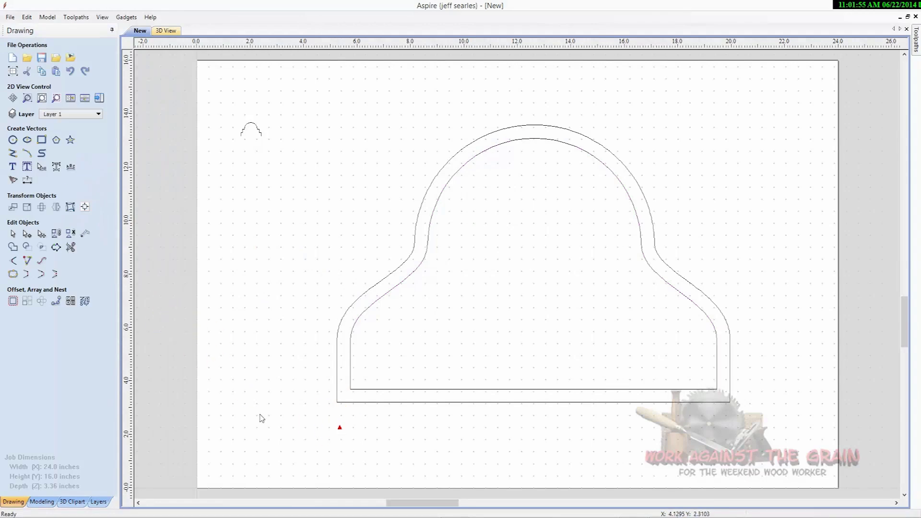
- Start a Two Rail Sweep using the inner and outer clock outlines as the drive rails
click(42, 501)
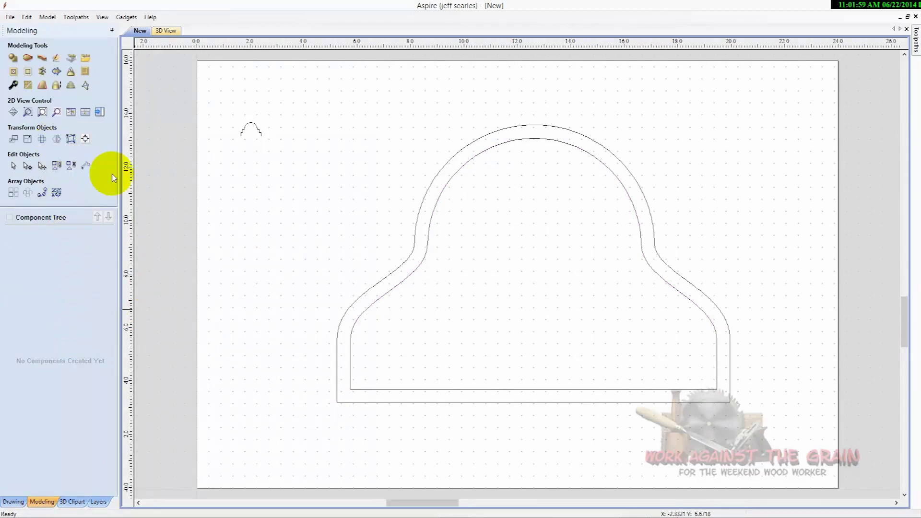
click(350, 402)
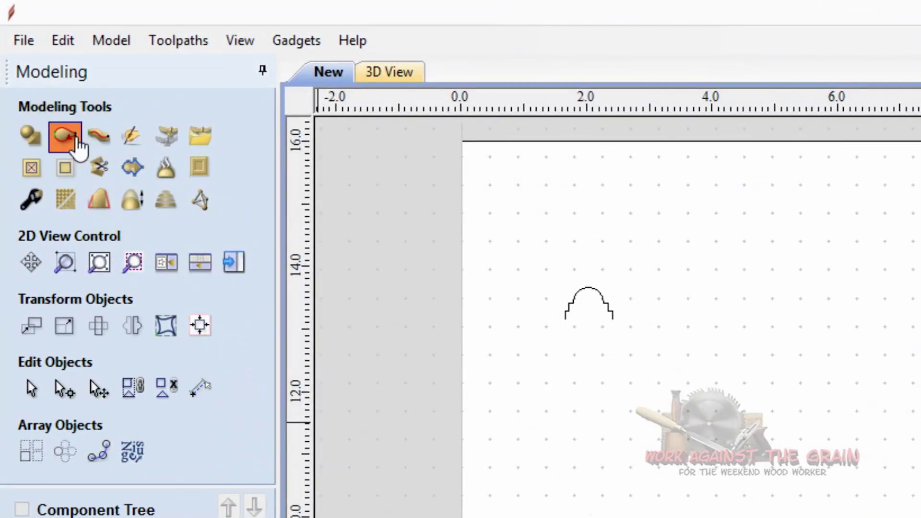
click(72, 137)
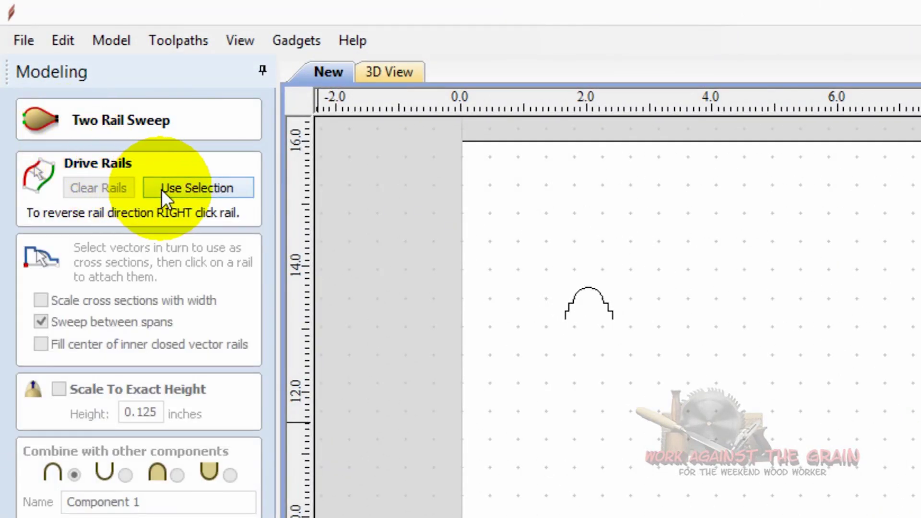
click(171, 189)
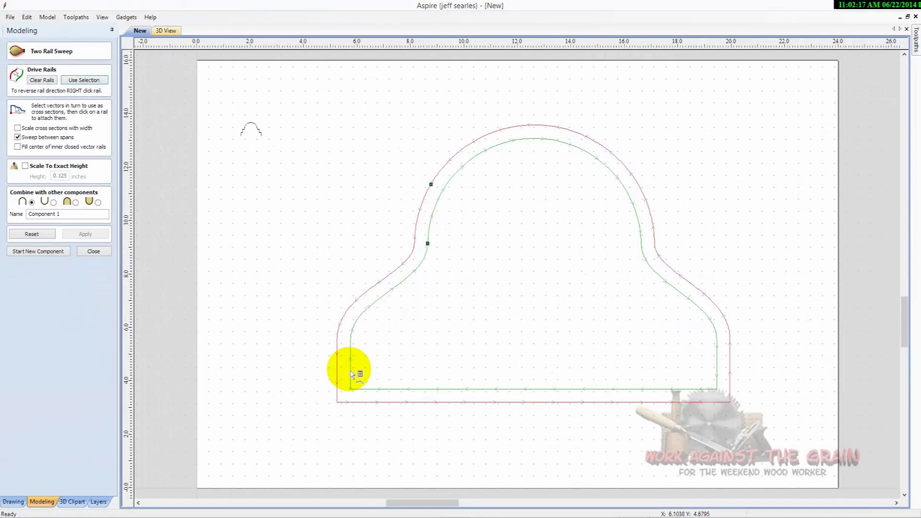
- Move both rails' start points to their lower left corners and reverse the inner rail's direction
right_click(338, 405)
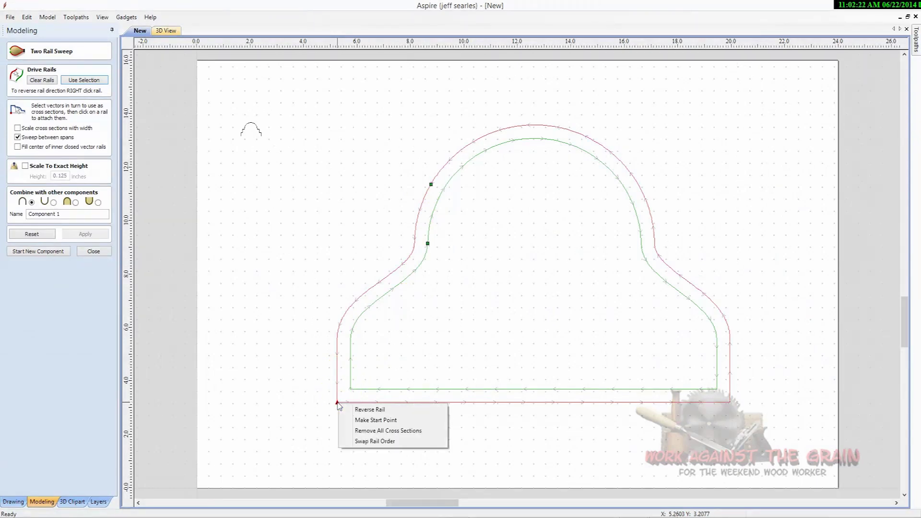
click(352, 420)
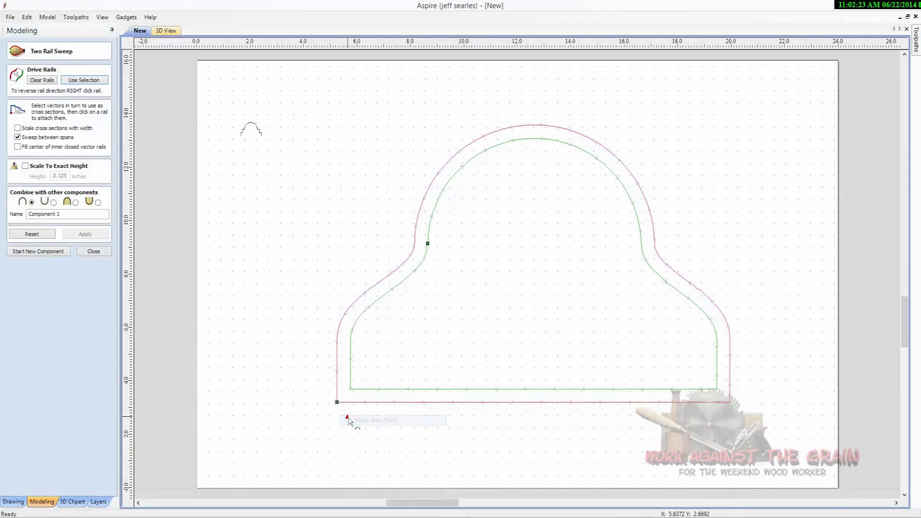
right_click(351, 390)
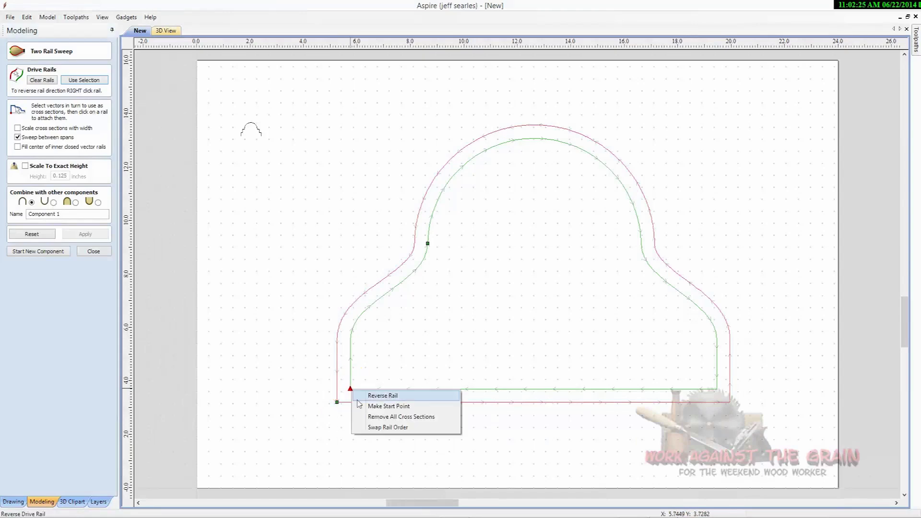
click(366, 406)
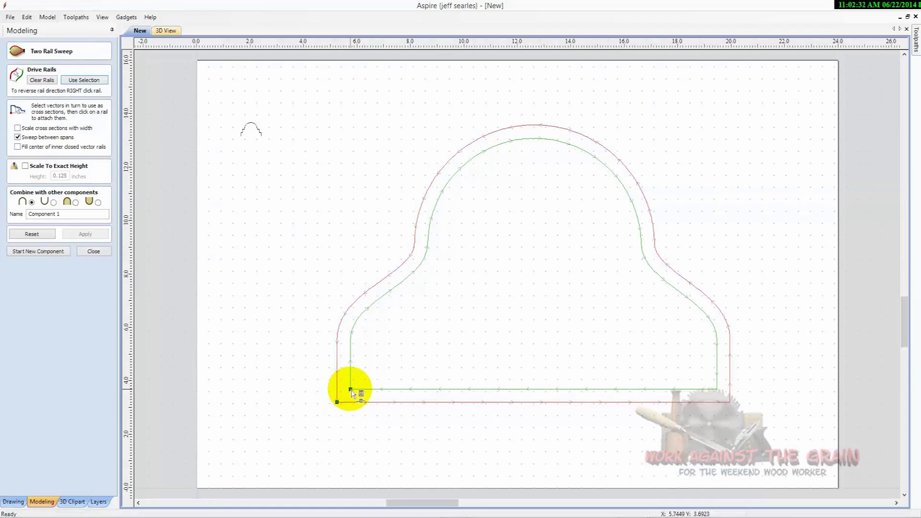
right_click(352, 391)
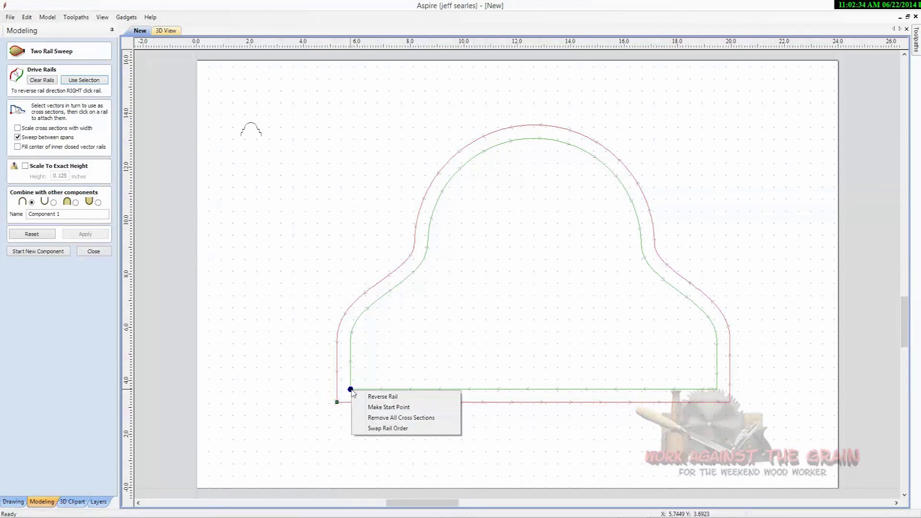
click(364, 396)
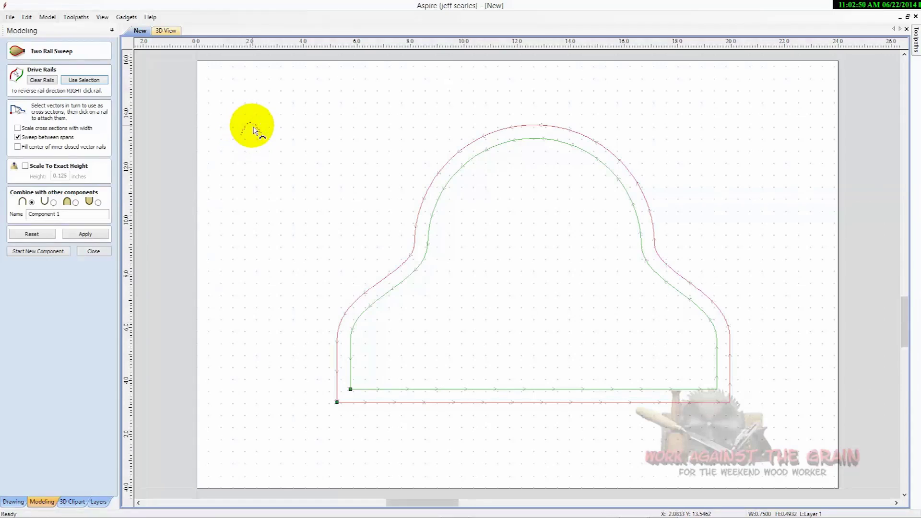
- Sweep the molding profile along the two rails and inspect the frame in 3D
click(91, 234)
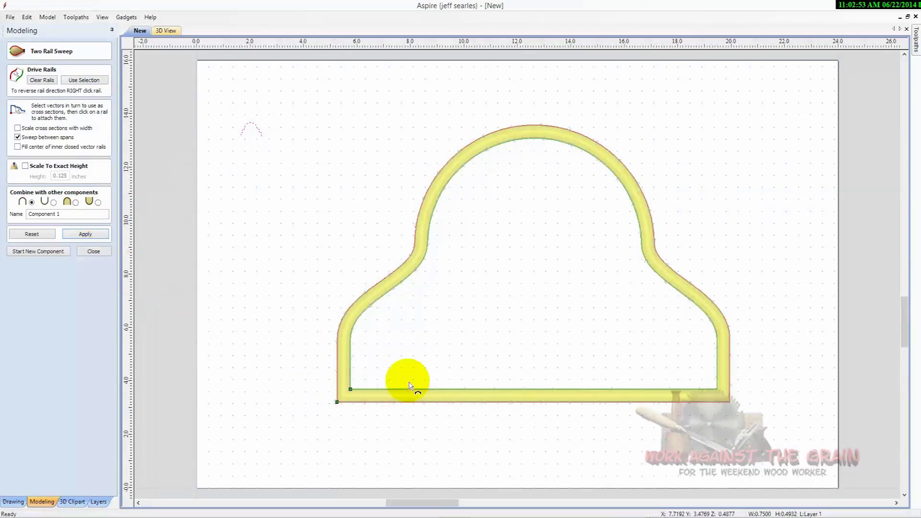
click(94, 251)
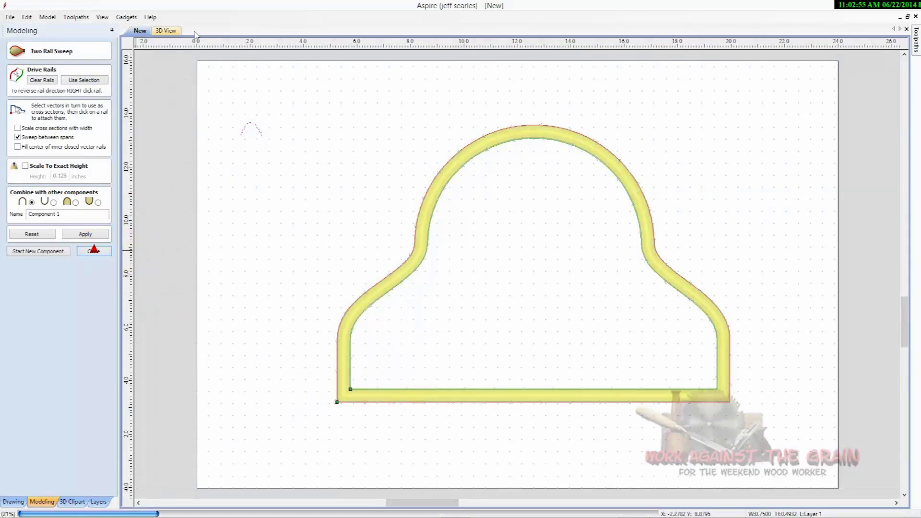
click(166, 31)
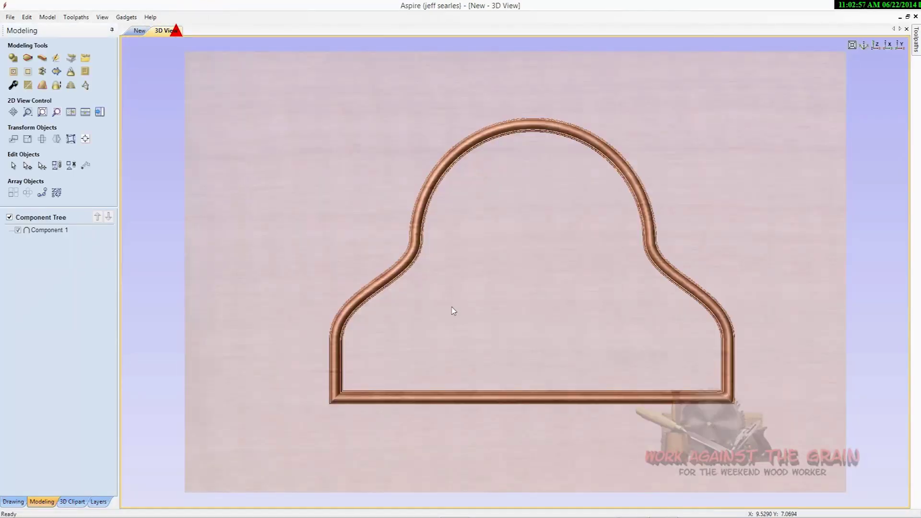
drag(464, 355, 357, 316)
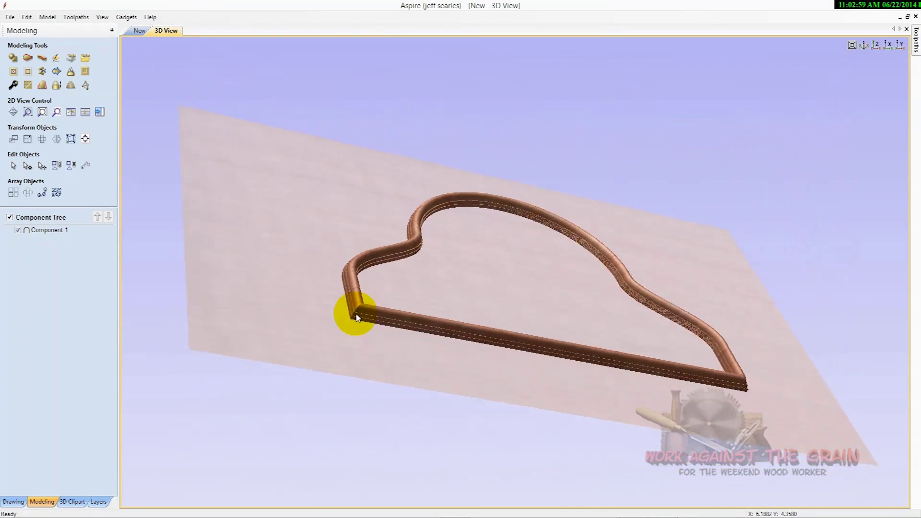
drag(498, 258, 427, 313)
drag(590, 286, 99, 280)
- Set the swept molding component's shape height to .375 inches
double_click(48, 230)
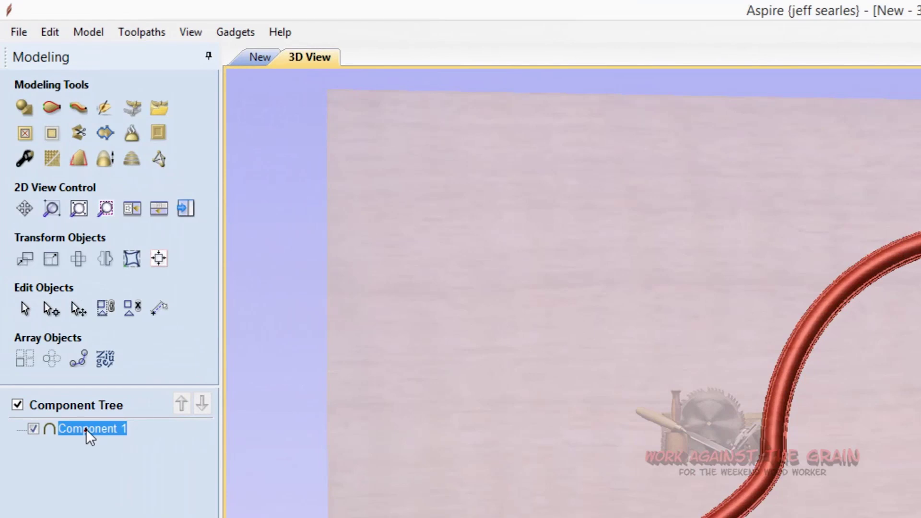
click(25, 159)
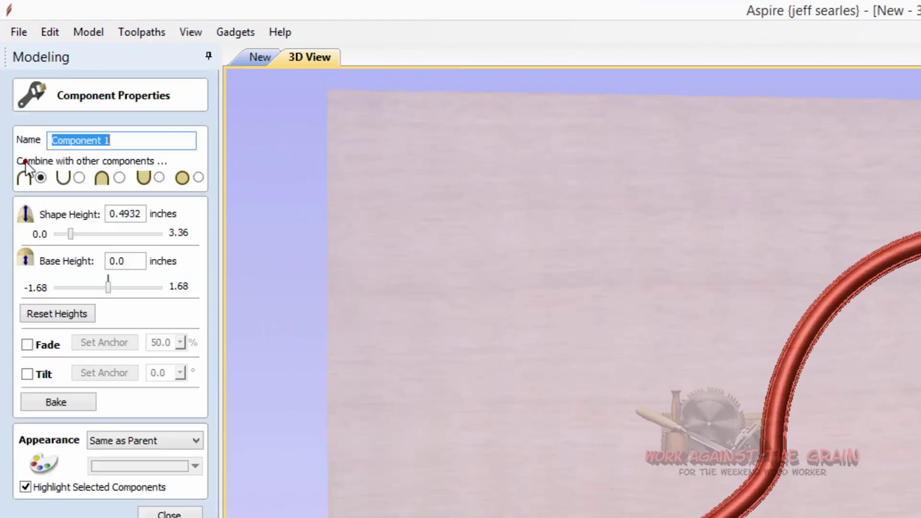
drag(143, 214, 128, 223)
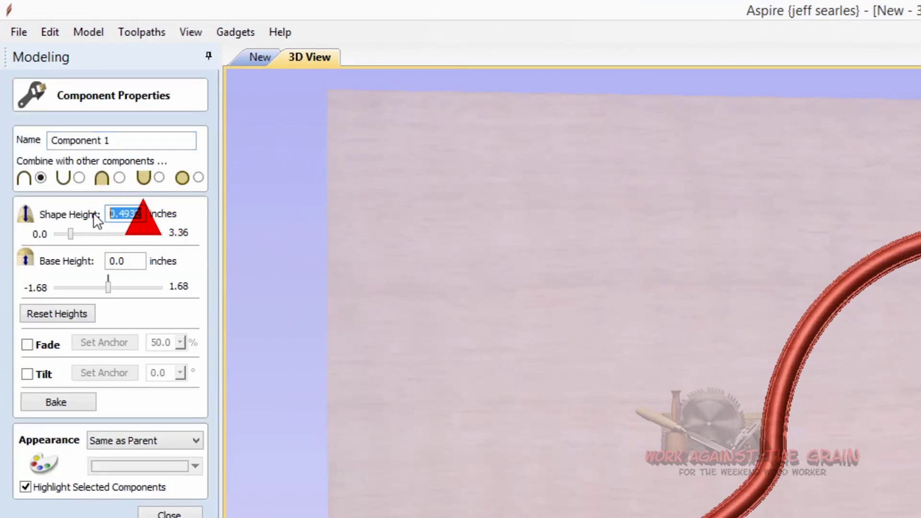
key(Return)
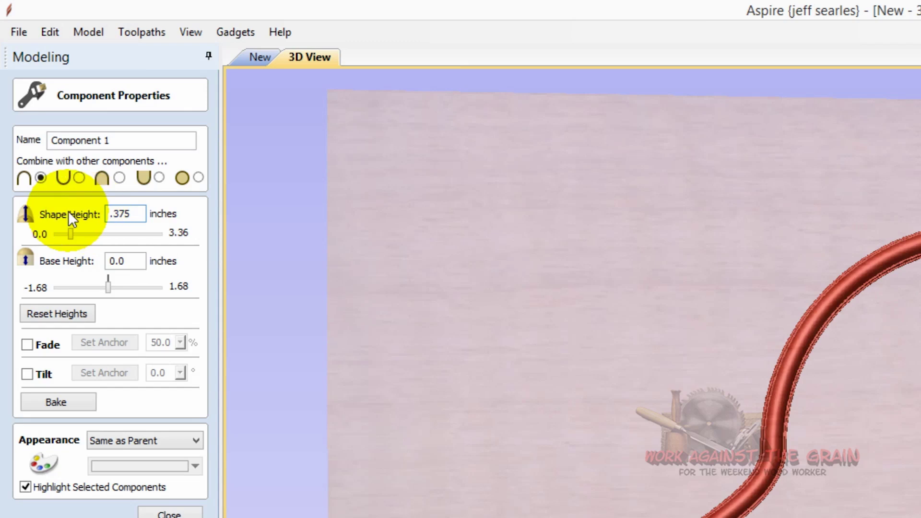
click(161, 511)
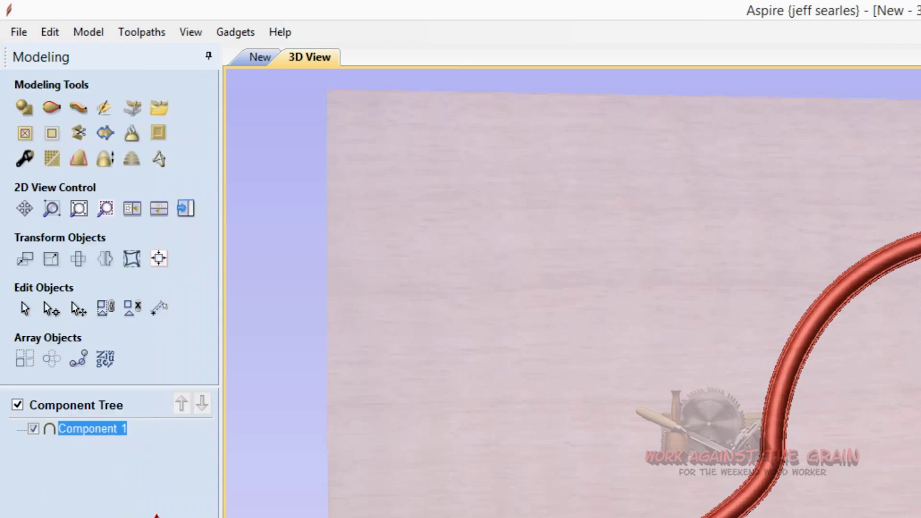
- Rename the swept molding component as Outer Border
right_click(76, 431)
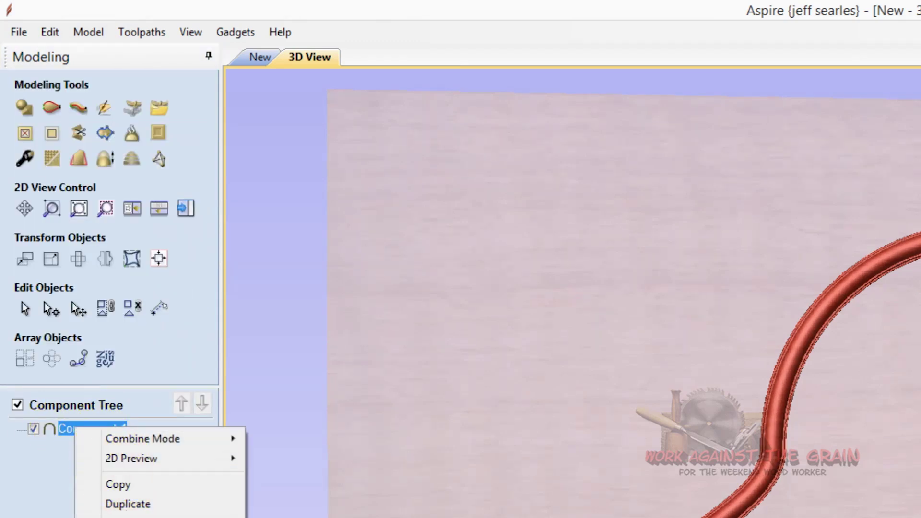
key(F2)
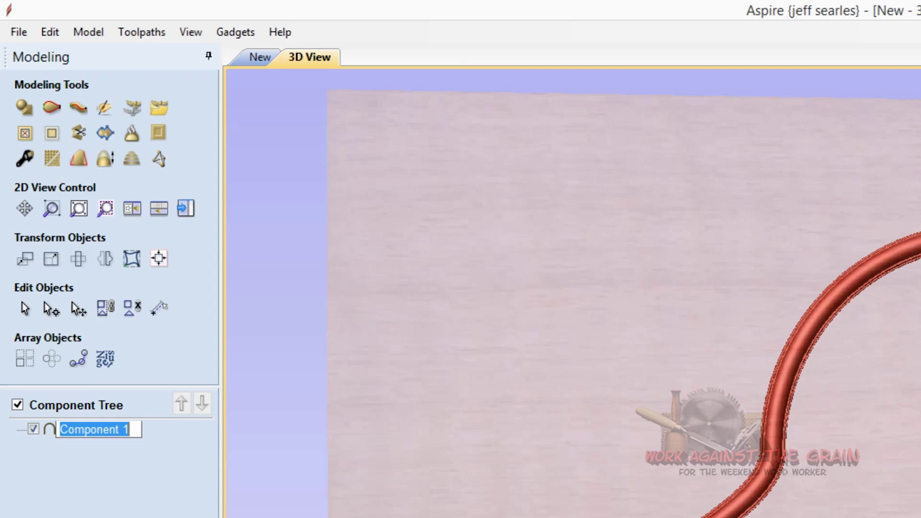
text(Outer )
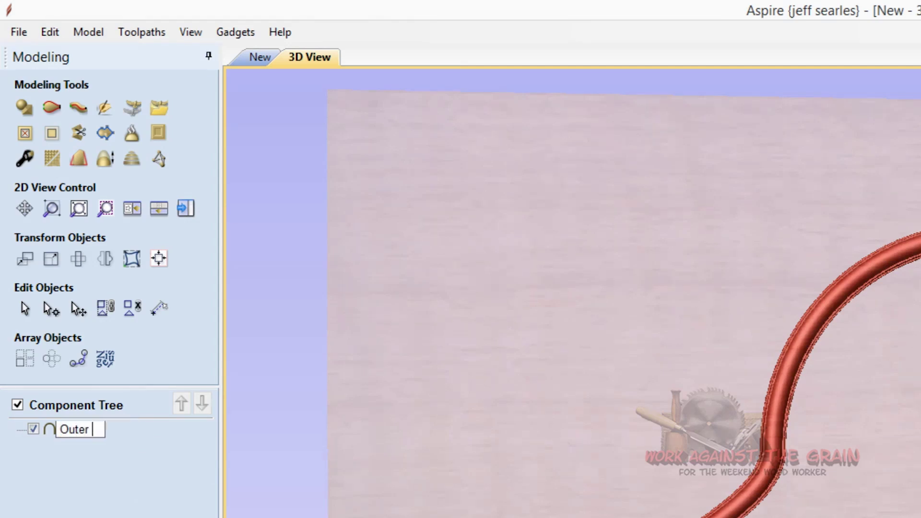
text(Border)
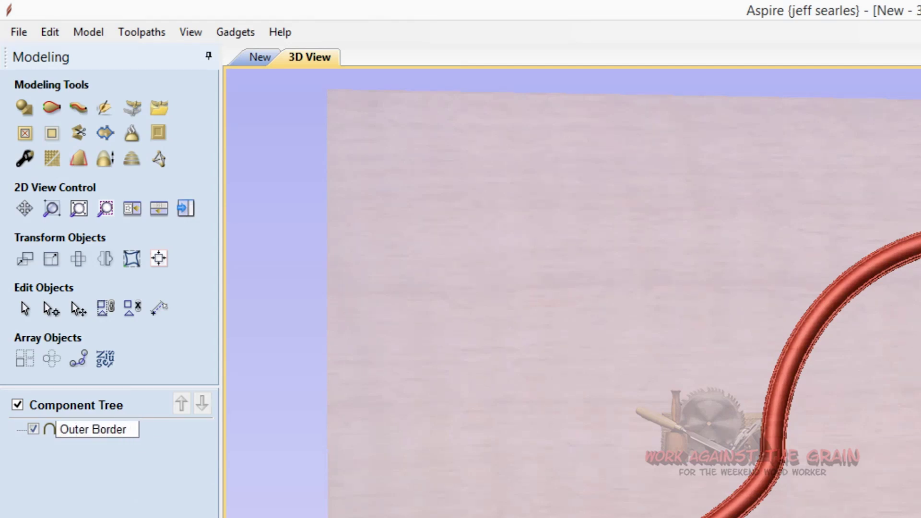
key(Return)
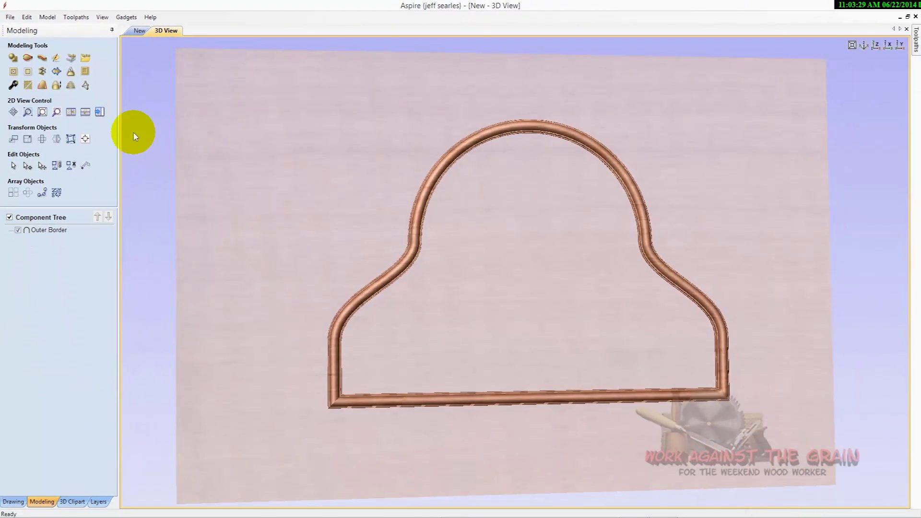
- Calculate a raster finish machining toolpath named Outer Border on the frame outlines with the 0.0625 inch Tapered Ball Nose and no boundary offset
click(106, 117)
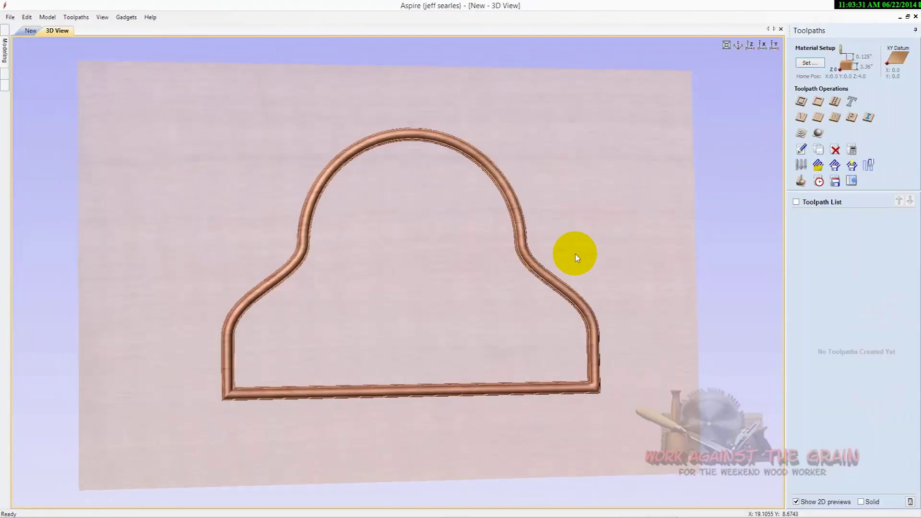
click(29, 29)
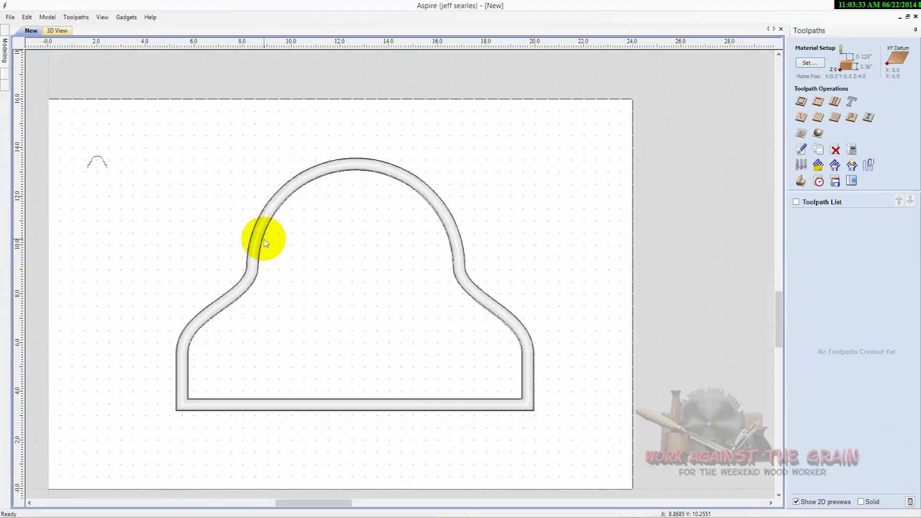
drag(263, 244, 246, 261)
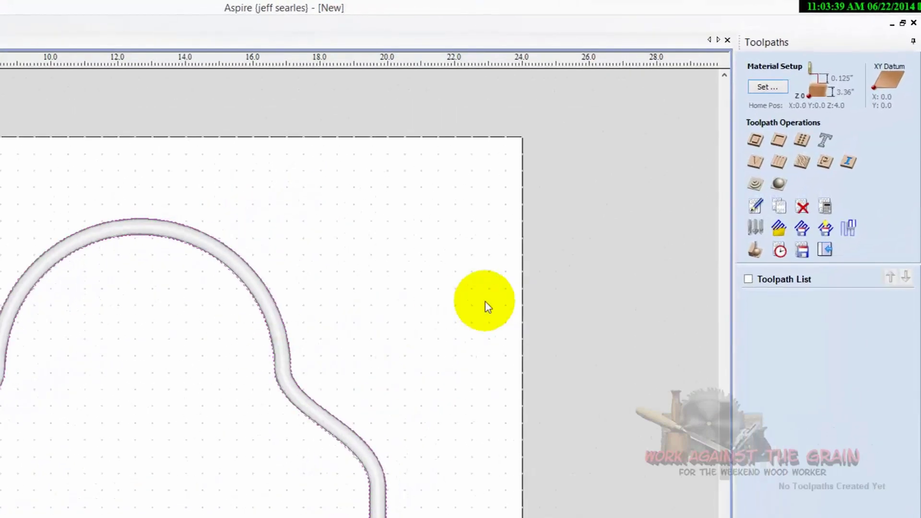
click(733, 243)
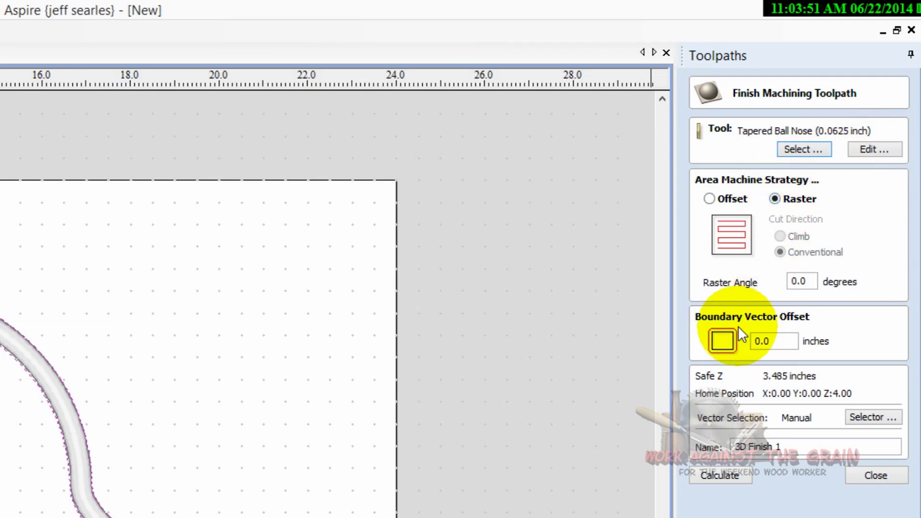
click(761, 342)
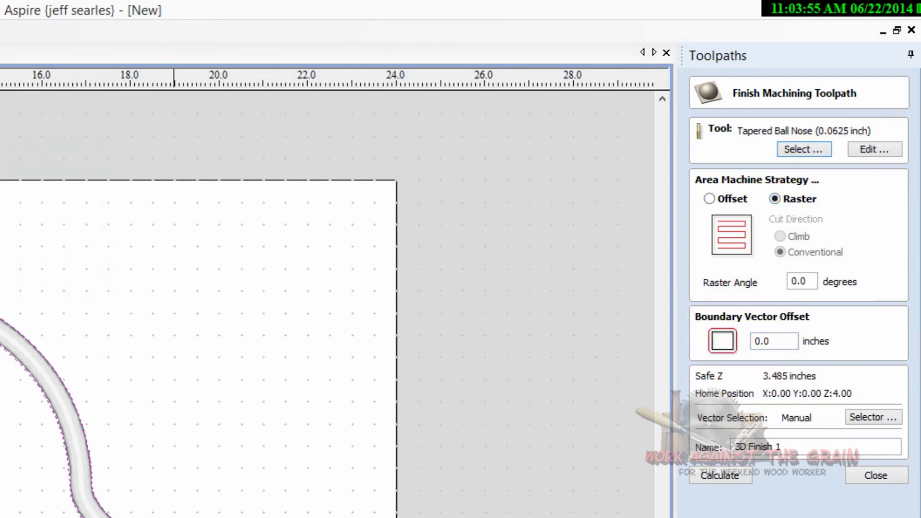
drag(799, 446, 681, 458)
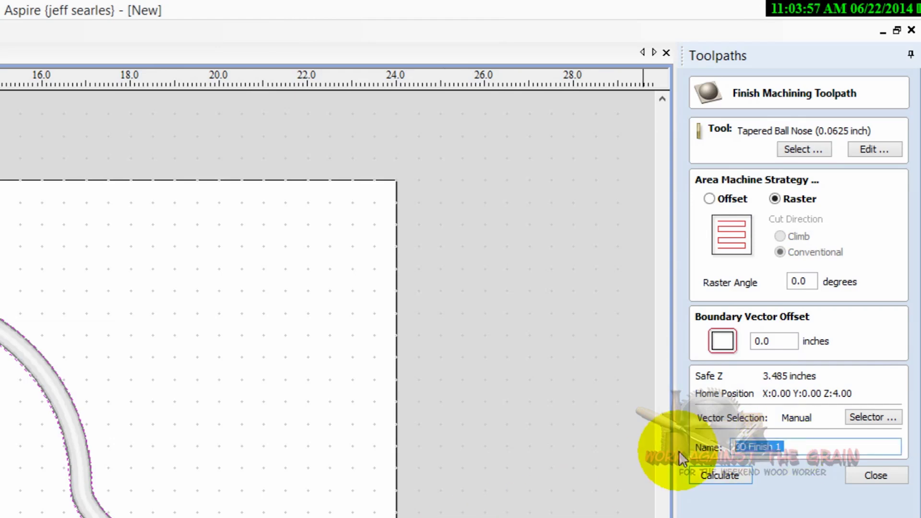
text(Outer Border)
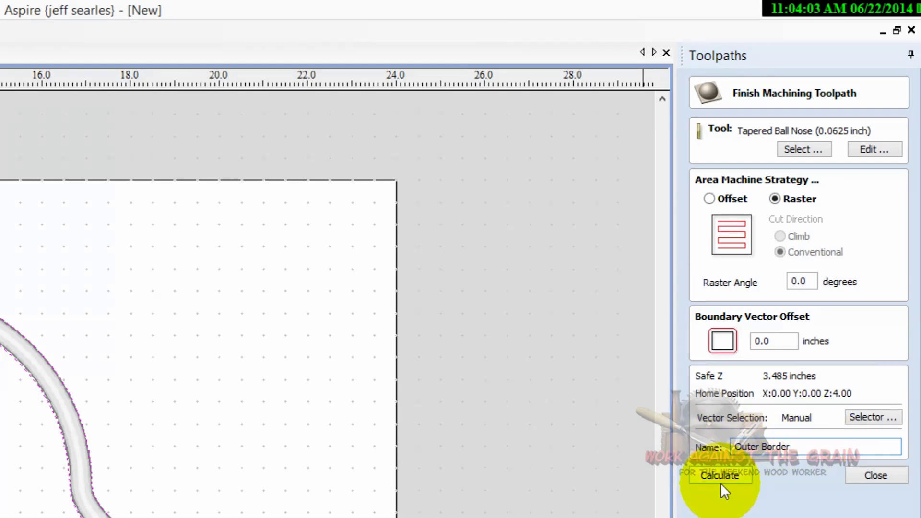
click(719, 480)
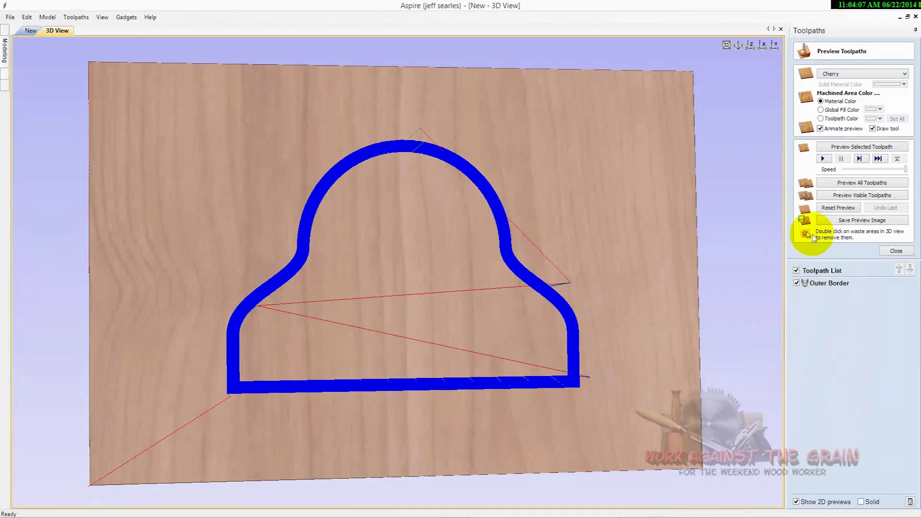
- Preview all toolpaths on the cherry block, check the cut depth in 3D and close the preview
click(840, 186)
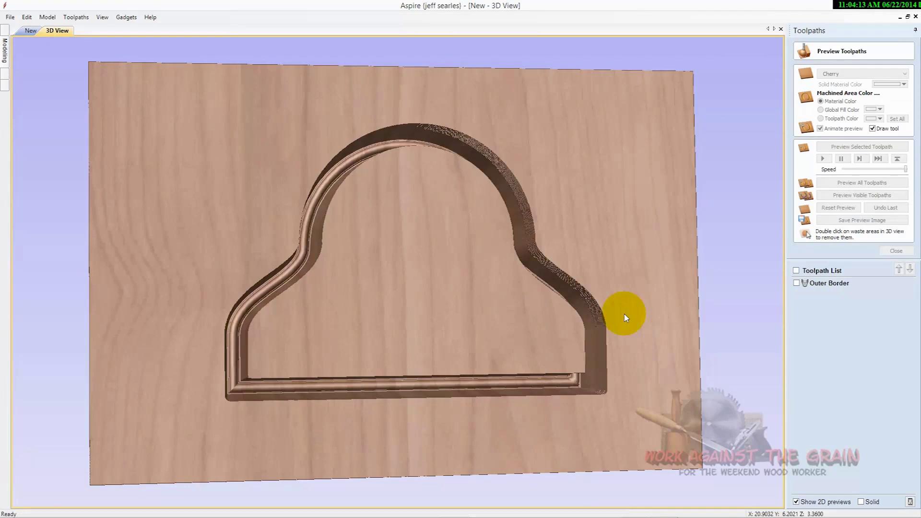
drag(438, 353, 527, 320)
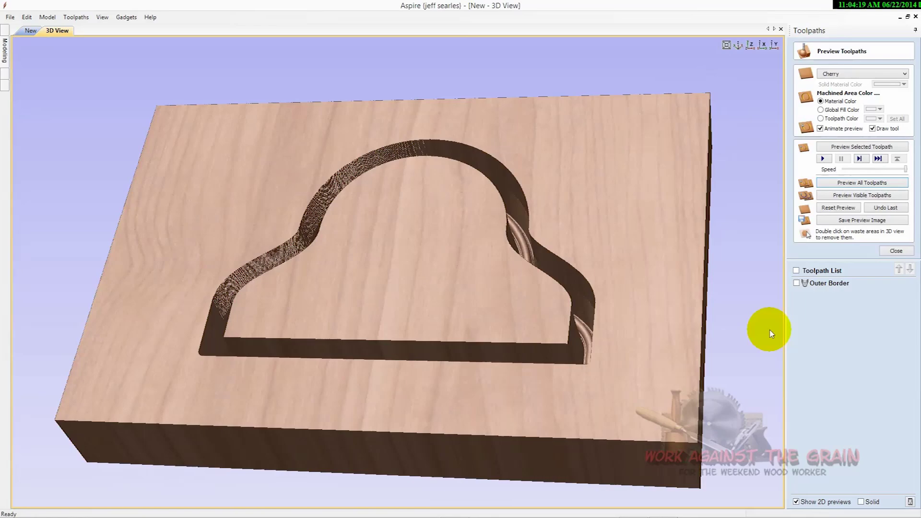
click(896, 251)
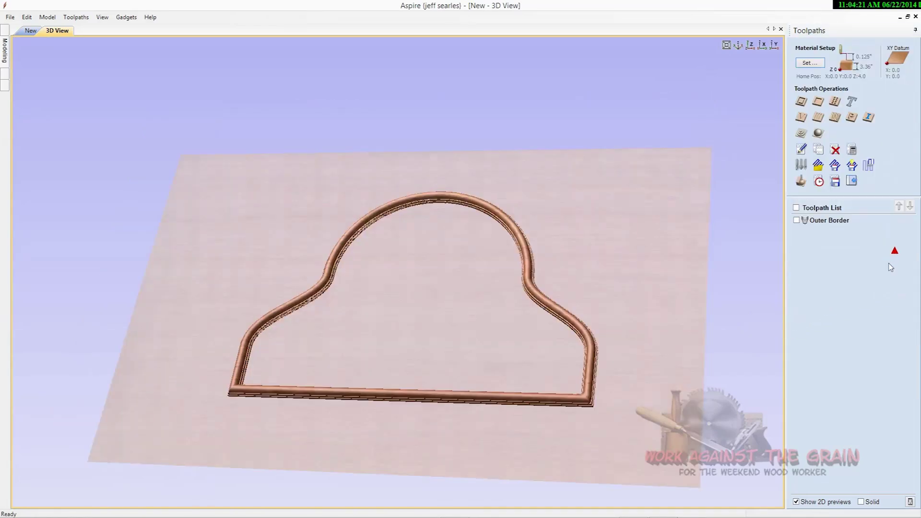
- Set the gap above the model to .03125 inches in the material setup and recalculate all toolpaths
click(810, 63)
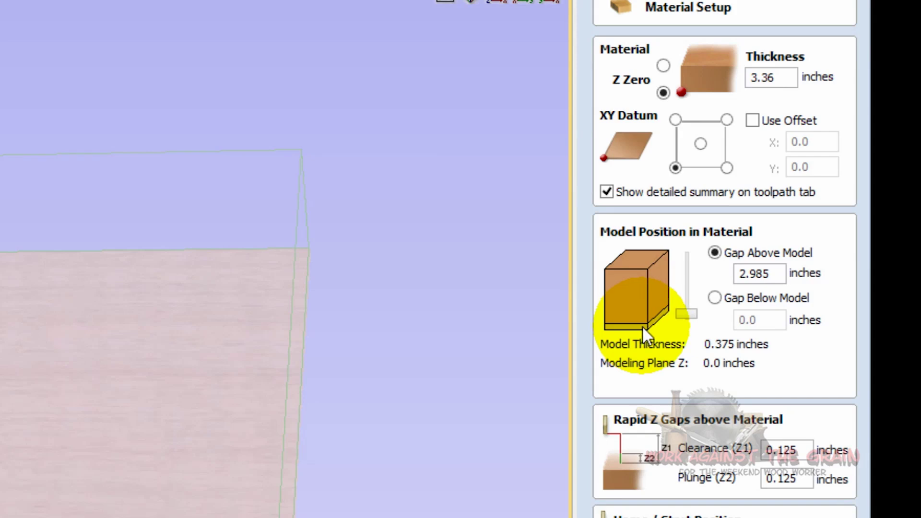
drag(690, 314, 691, 251)
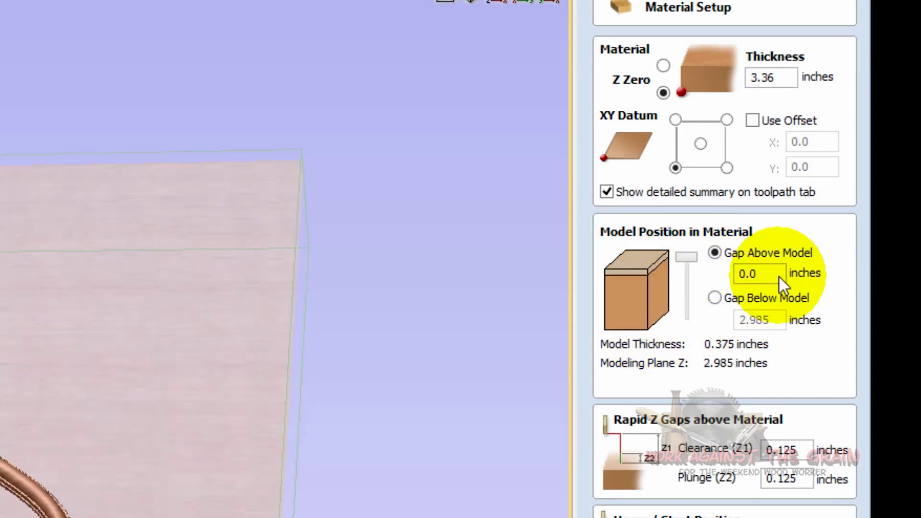
double_click(743, 275)
text(.03125)
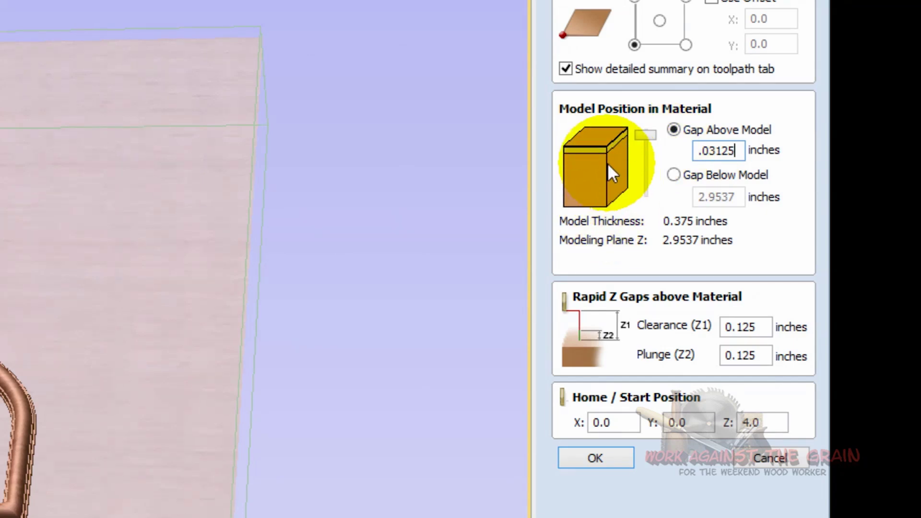
click(614, 455)
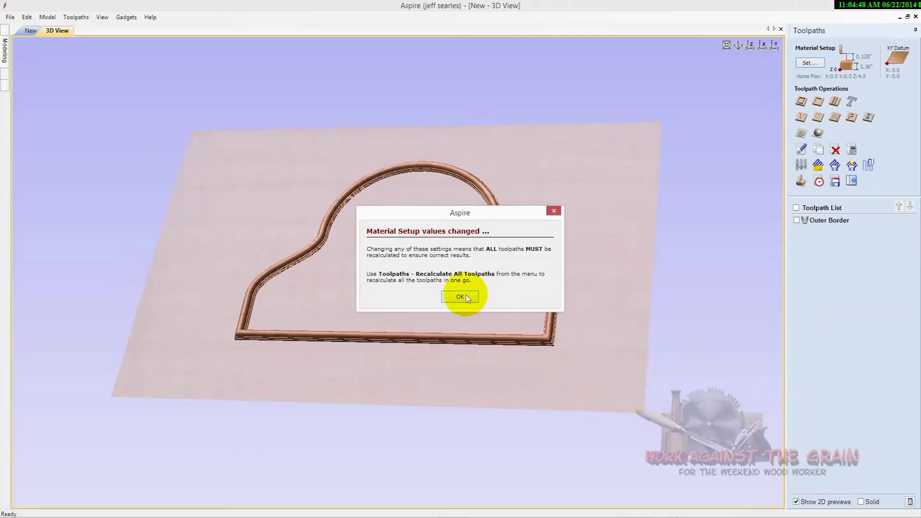
click(461, 300)
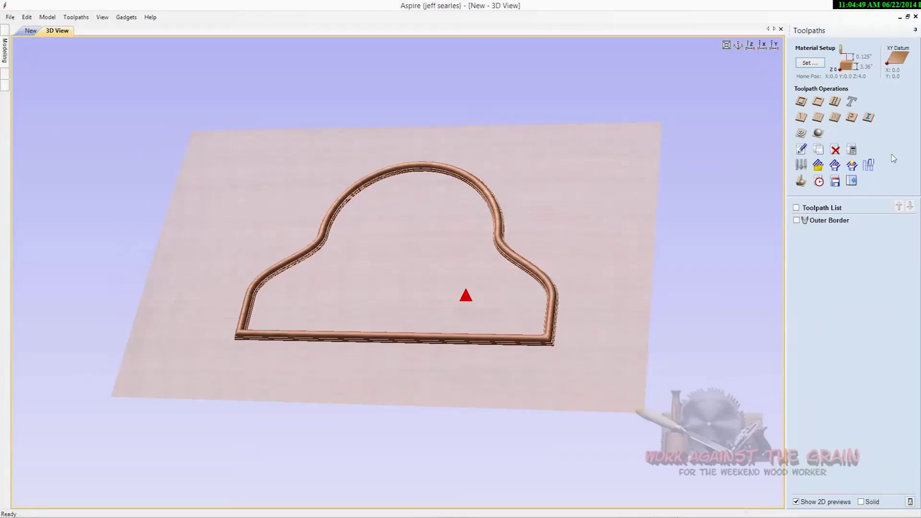
click(851, 150)
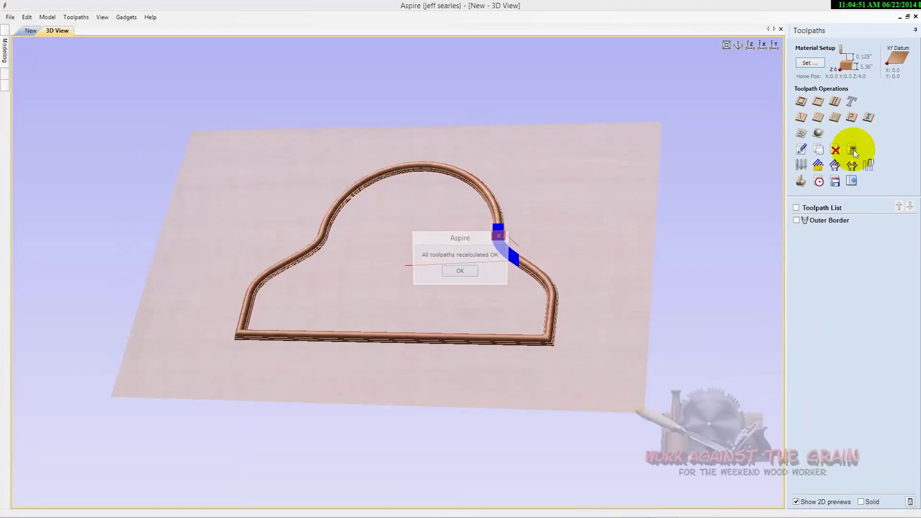
click(461, 269)
- Preview all recalculated toolpaths and inspect the carved Outer Border from above and from several 3D angles
click(801, 180)
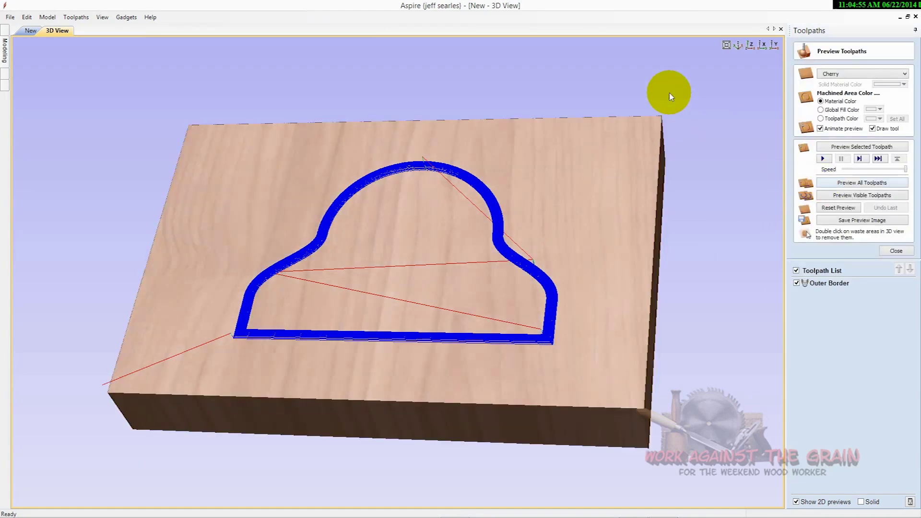
click(749, 44)
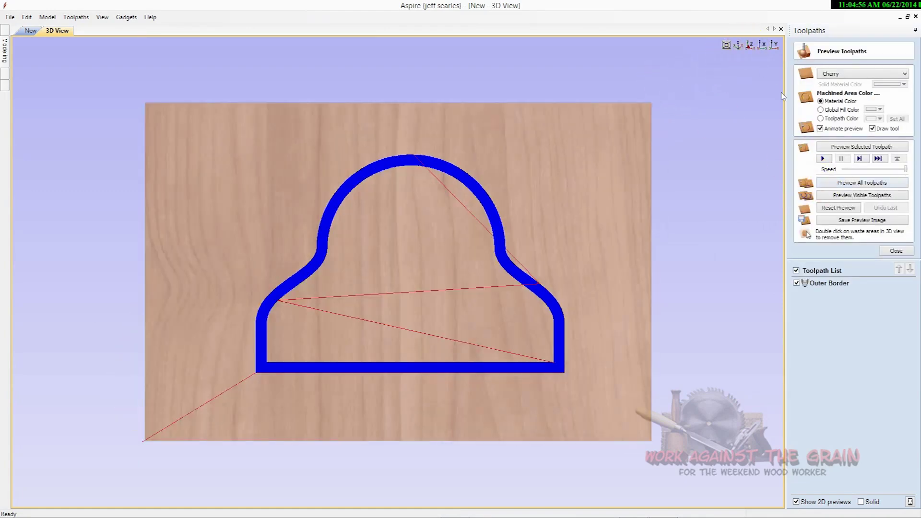
click(836, 188)
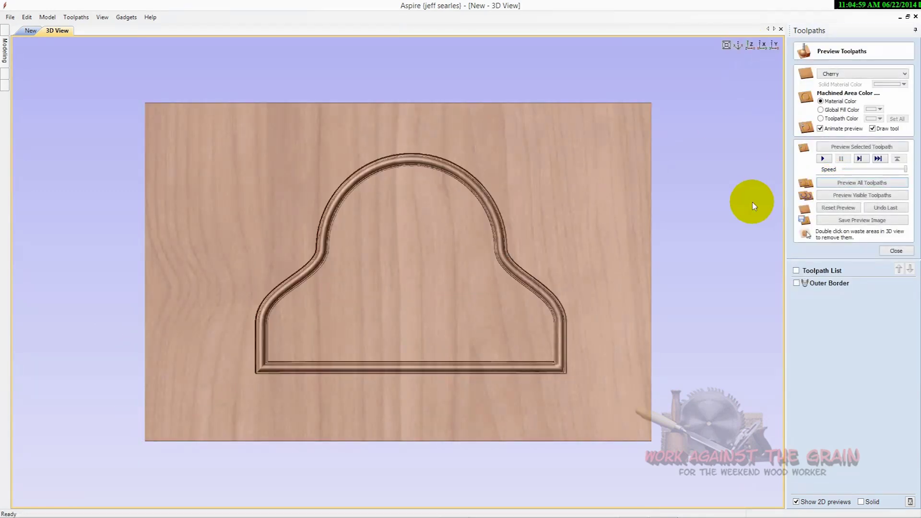
drag(549, 337, 552, 170)
click(293, 313)
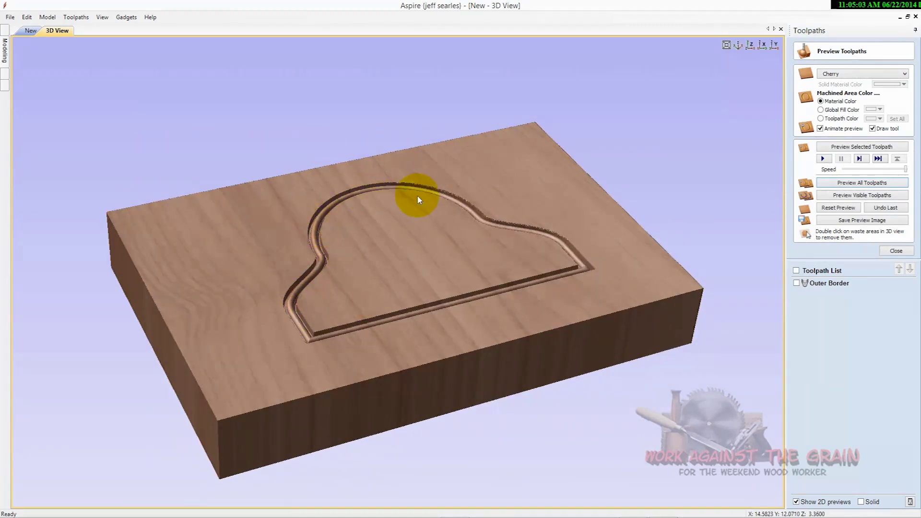
mouse_move(437, 290)
mouse_down()
mouse_move(448, 341)
mouse_move(384, 394)
mouse_move(354, 384)
mouse_up()
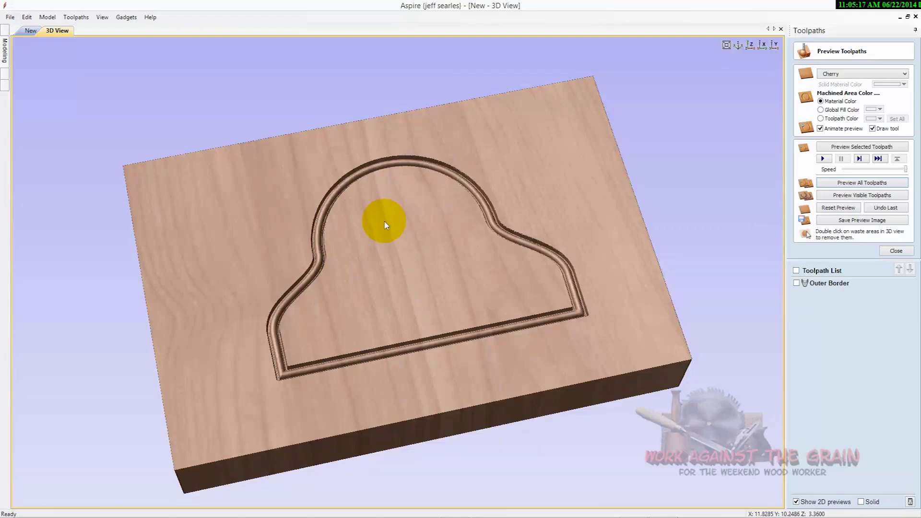
drag(361, 303, 321, 335)
drag(416, 299, 711, 287)
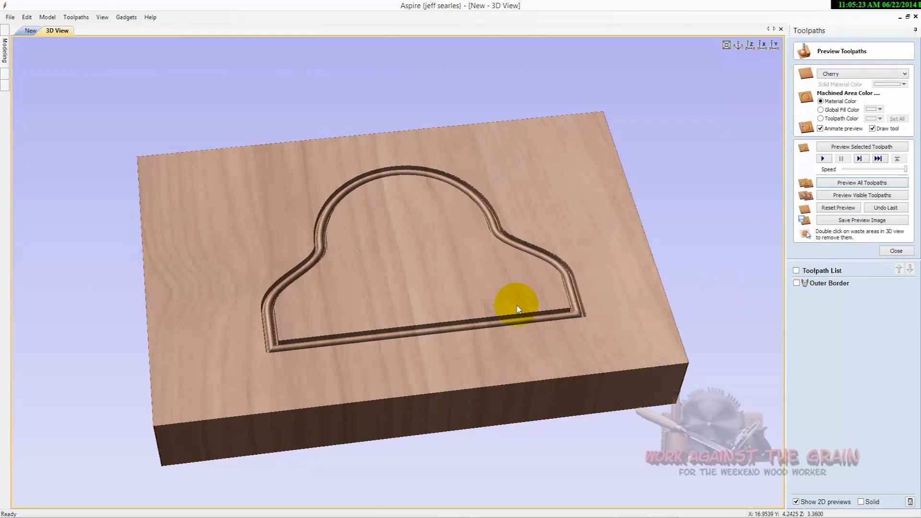
click(894, 251)
- Return to the modeling tools and show the whole clock layout in the 2D view
click(852, 183)
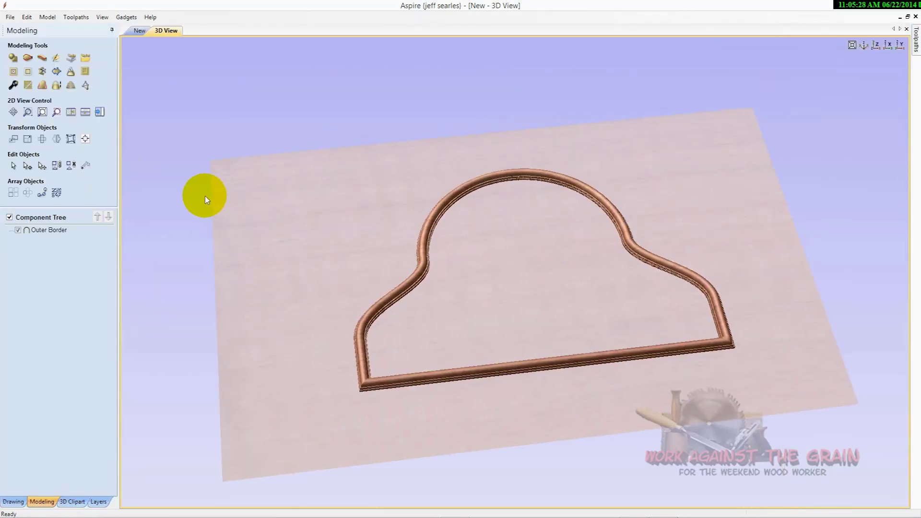
click(139, 31)
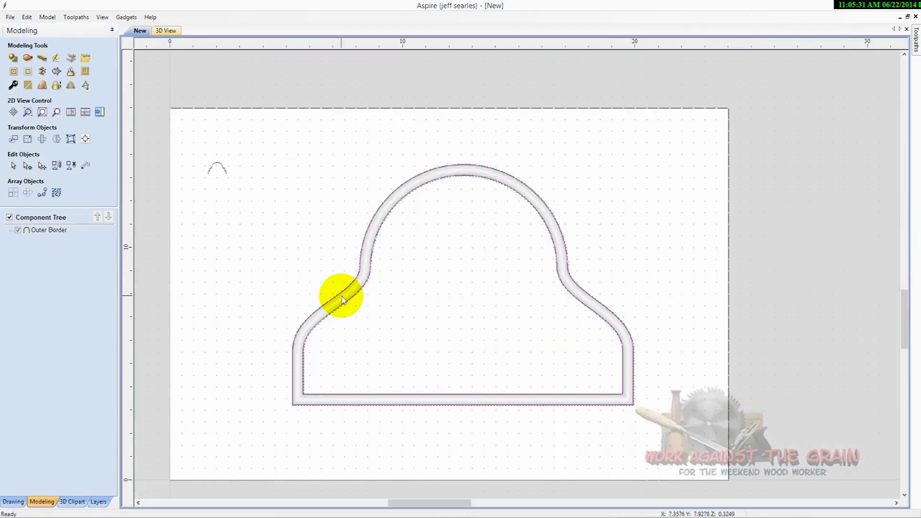
scroll(348, 310, down, 1)
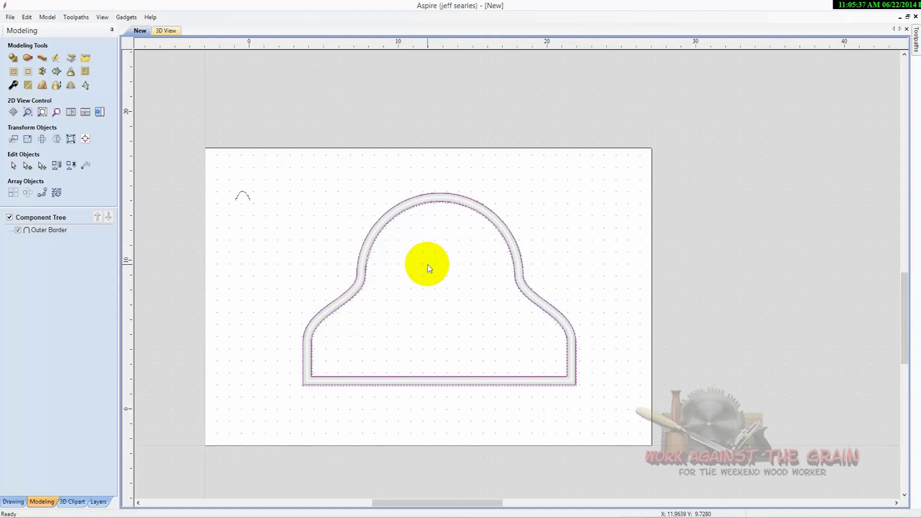
scroll(426, 265, down, 1)
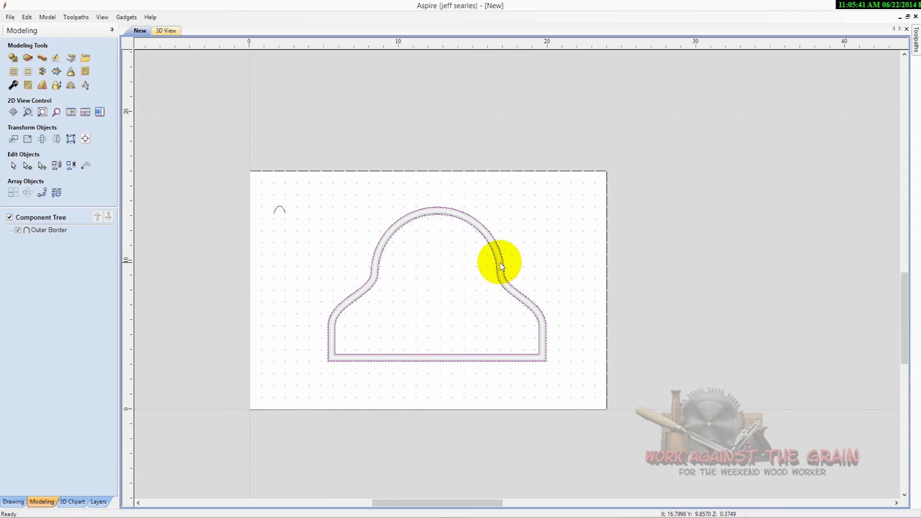
drag(499, 266, 497, 277)
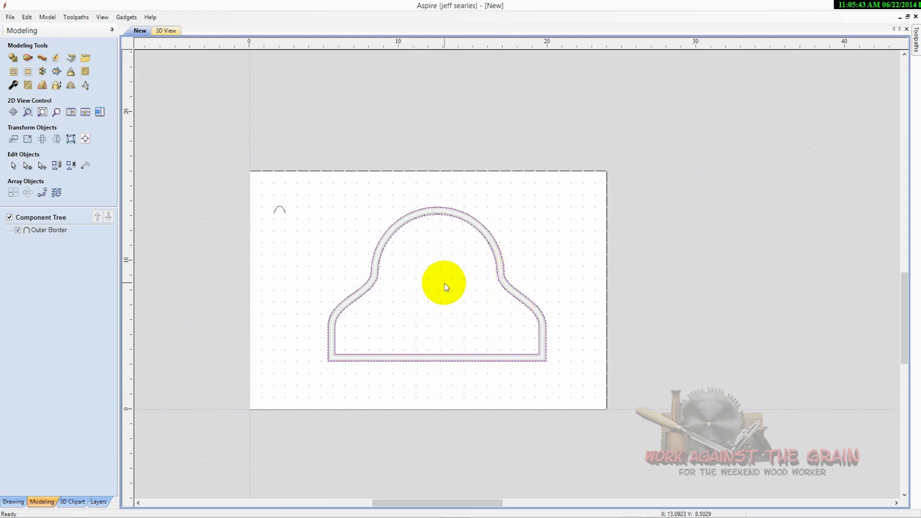